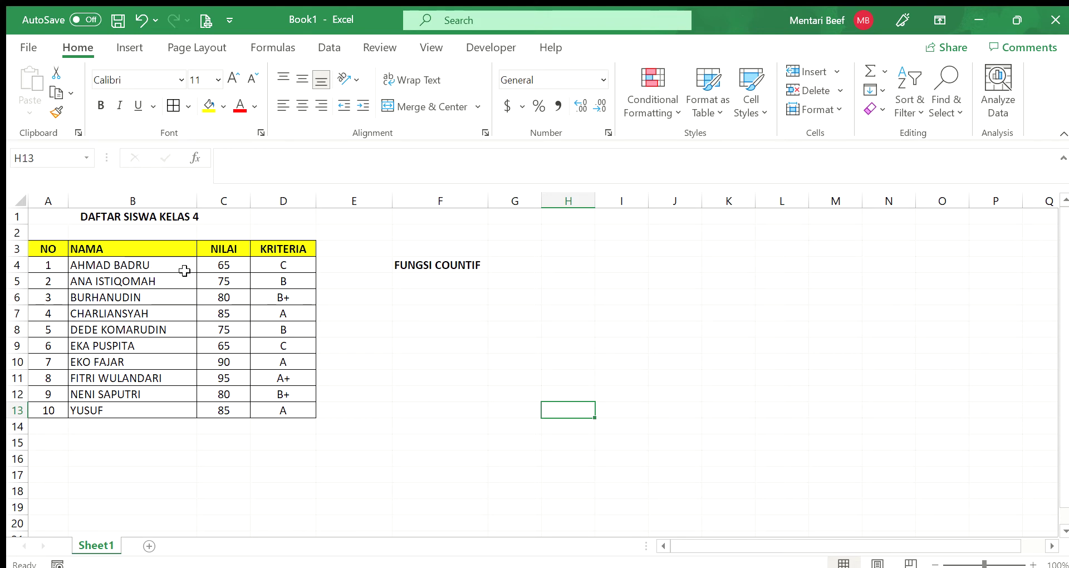
Examine the NILAI and KRITERIA columns of the student table and the cell beside the FUNGSI COUNTIF label
{"action": "left_click", "coordinate": [261, 248]}
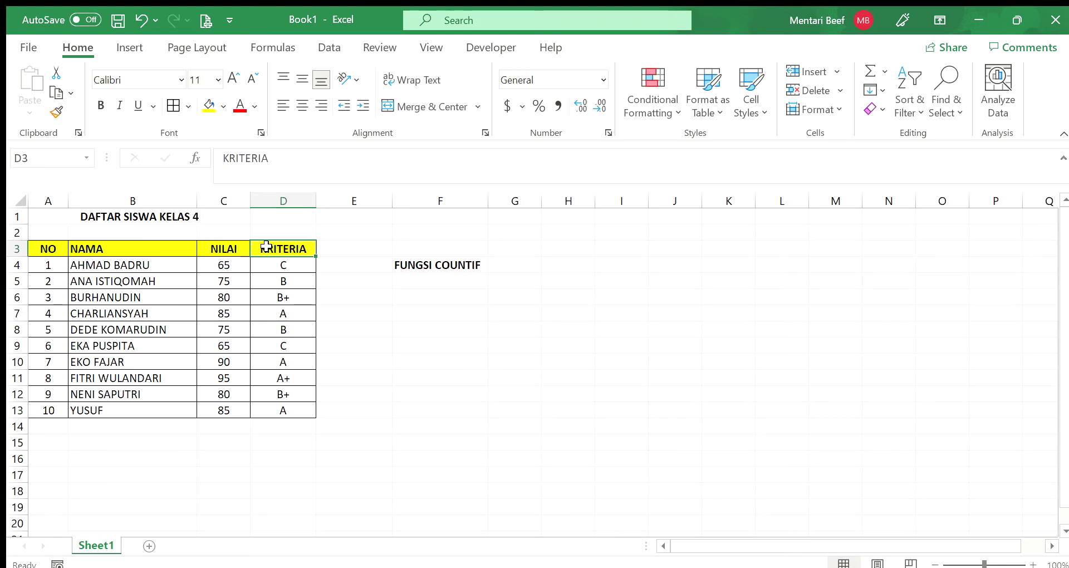
{"action": "left_click", "coordinate": [223, 251]}
{"action": "left_click", "coordinate": [271, 252]}
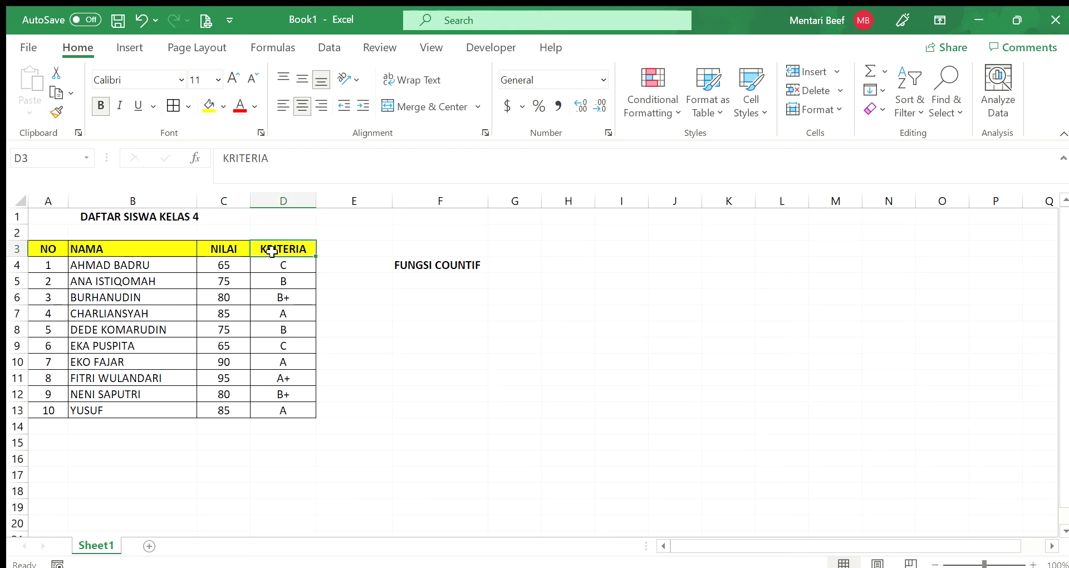
{"action": "left_click", "coordinate": [461, 265]}
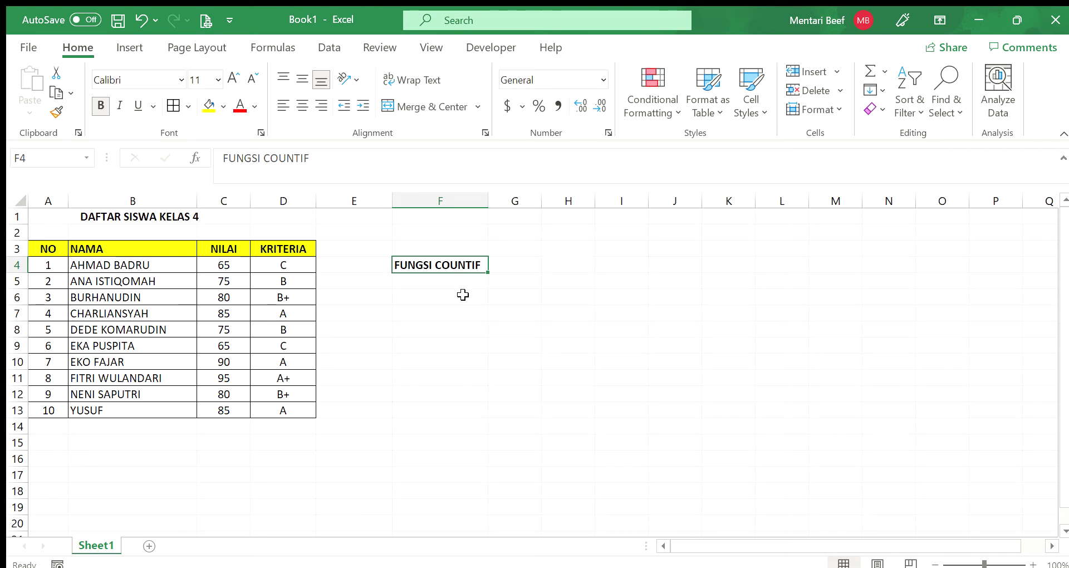
{"action": "left_click", "coordinate": [523, 267]}
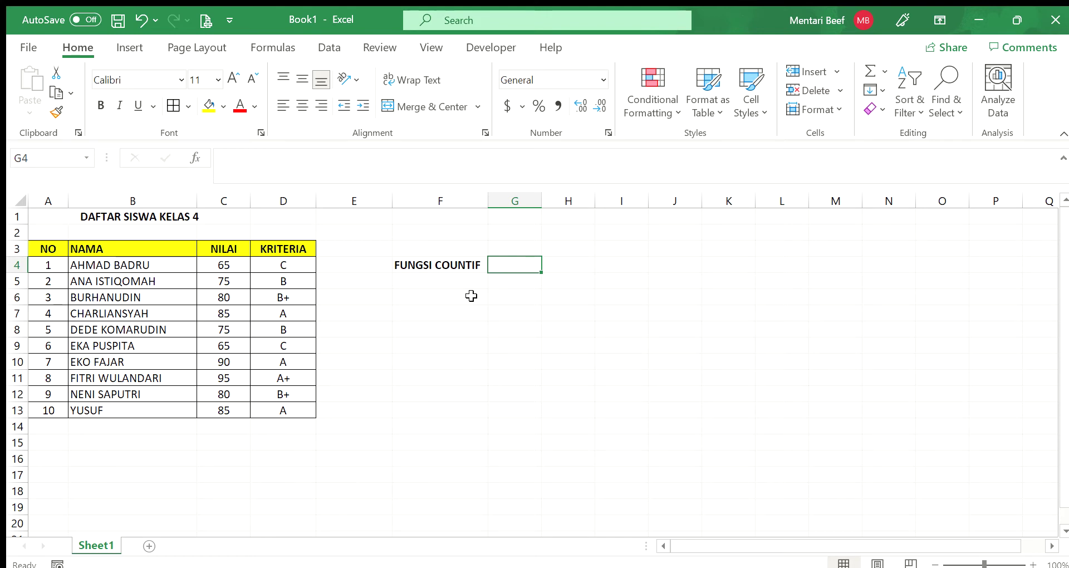
{"action": "left_click_drag", "start_coordinate": [279, 266], "coordinate": [262, 366]}
{"action": "left_click_drag", "start_coordinate": [221, 265], "coordinate": [219, 332]}
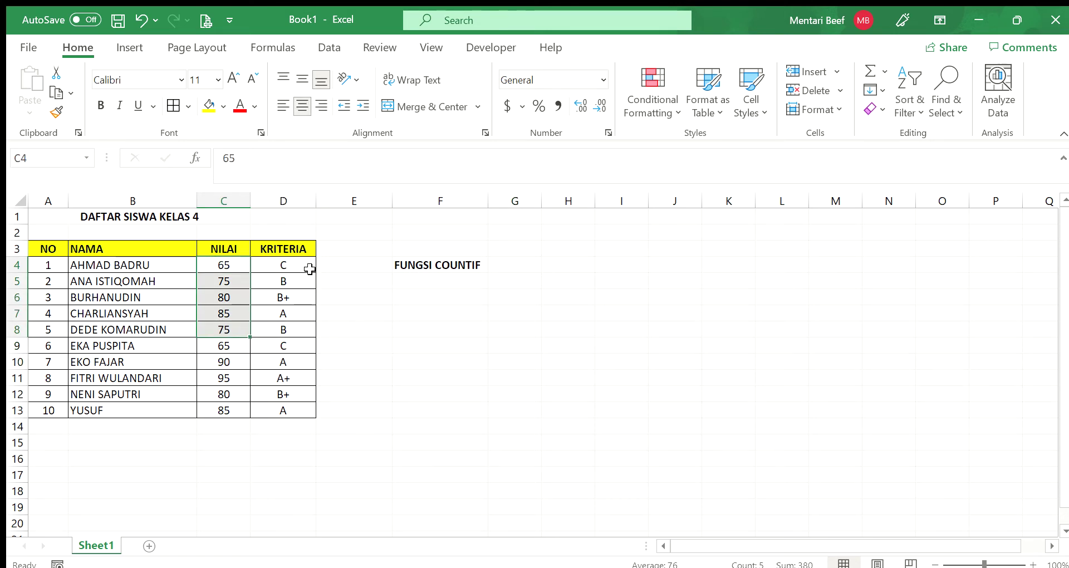
{"action": "left_click_drag", "start_coordinate": [290, 267], "coordinate": [282, 378]}
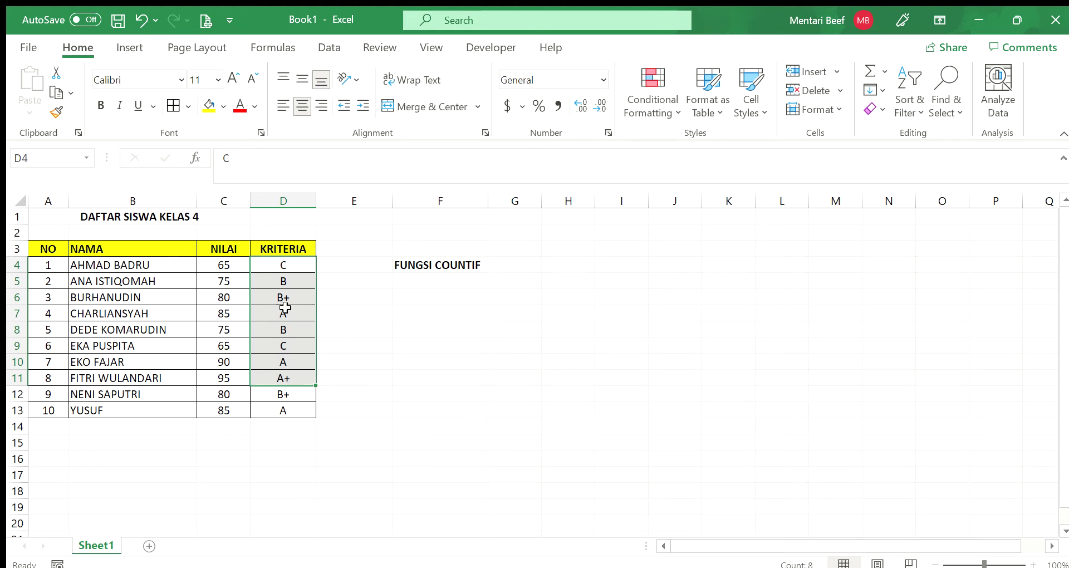
Enter =COUNTIF(C4:C13,80) in G4 to count the students whose score is exactly 80
{"action": "left_click", "coordinate": [509, 266]}
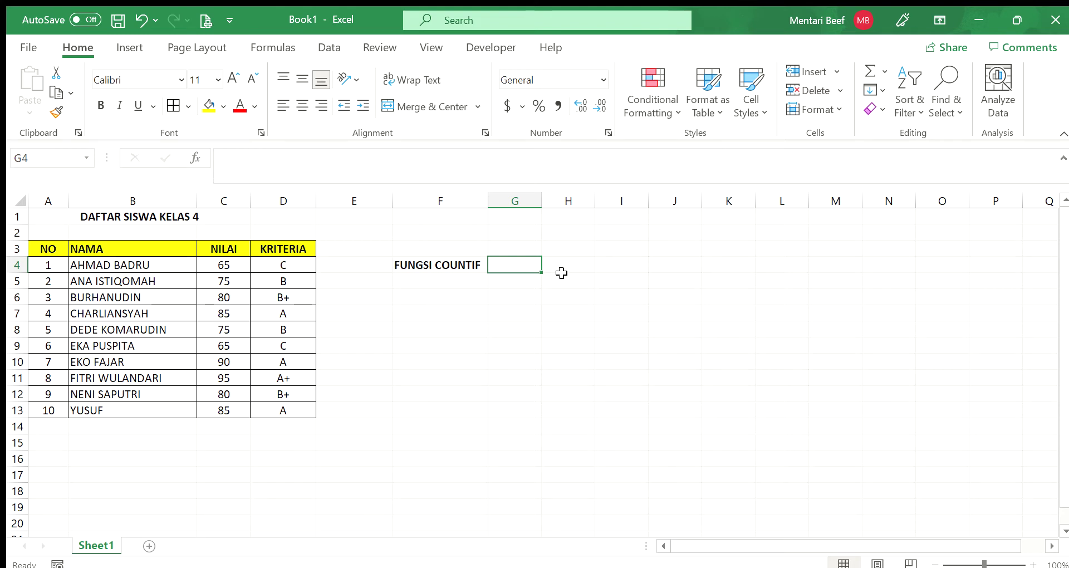
{"action": "type", "text": "="}
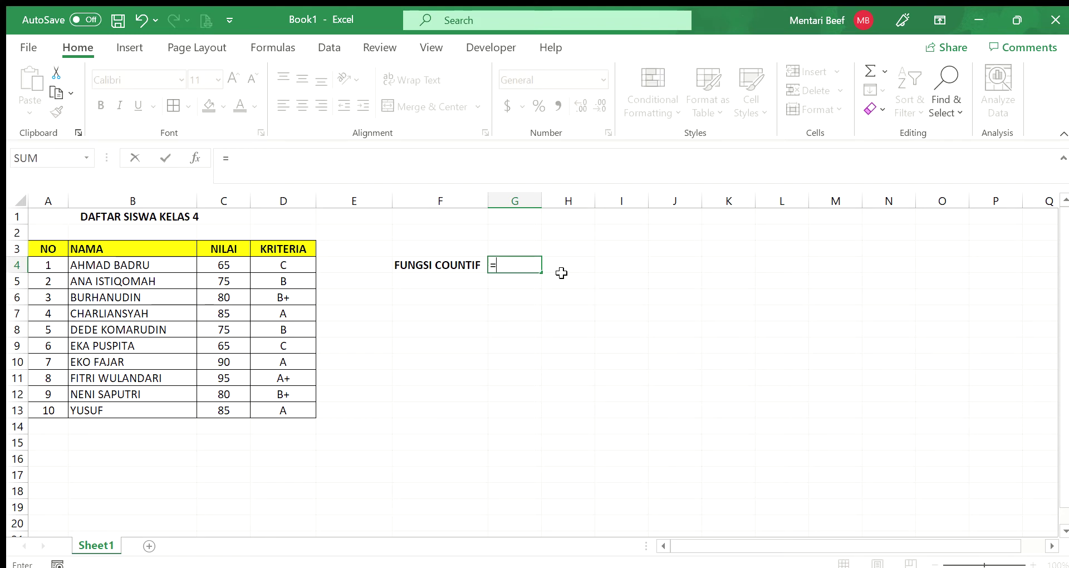
{"action": "type", "text": "COUNTIF"}
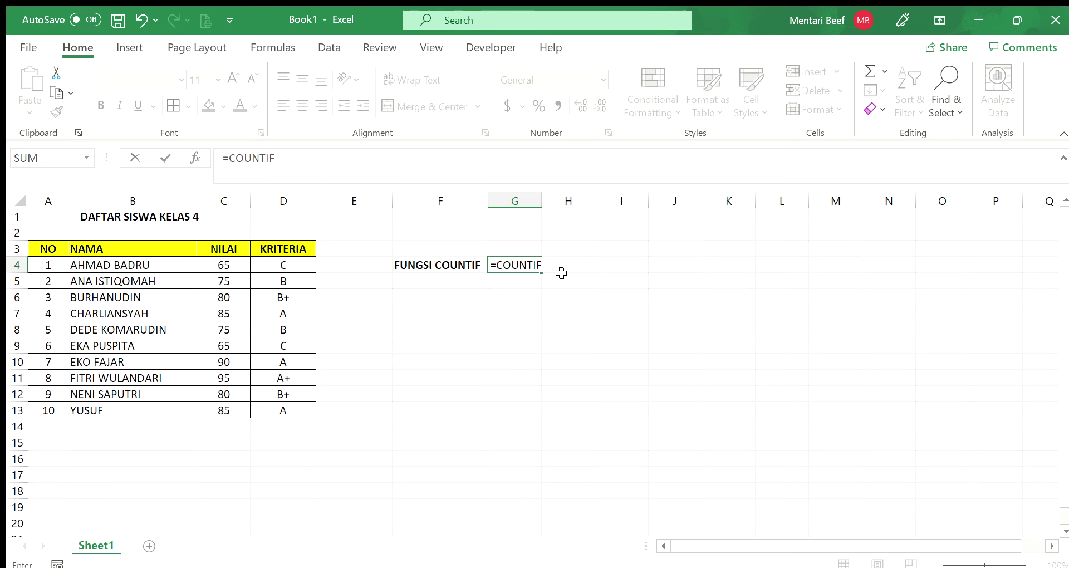
{"action": "type", "text": "("}
{"action": "left_click_drag", "start_coordinate": [220, 266], "coordinate": [222, 411]}
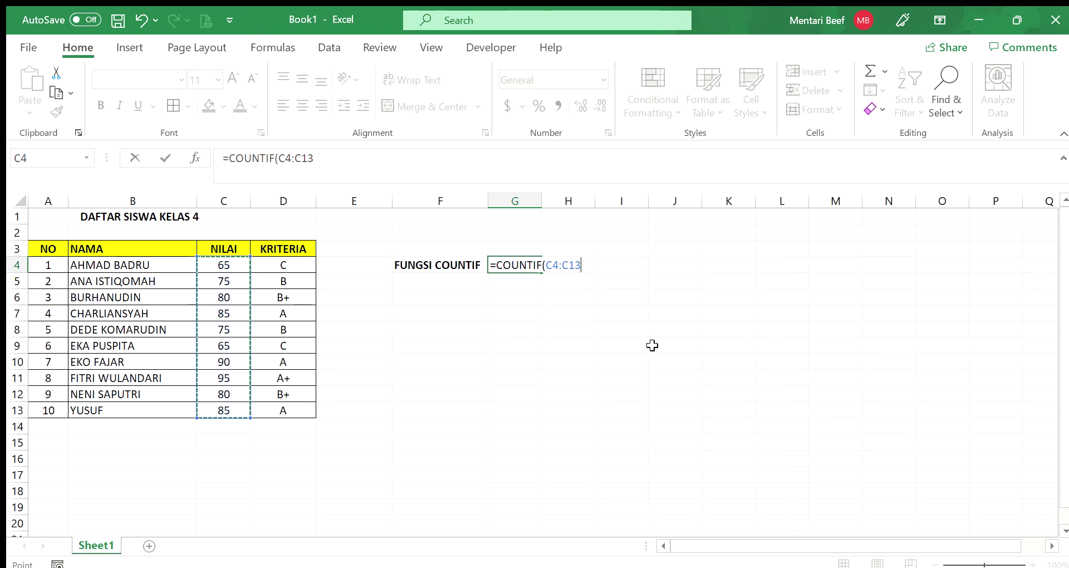
{"action": "type", "text": ","}
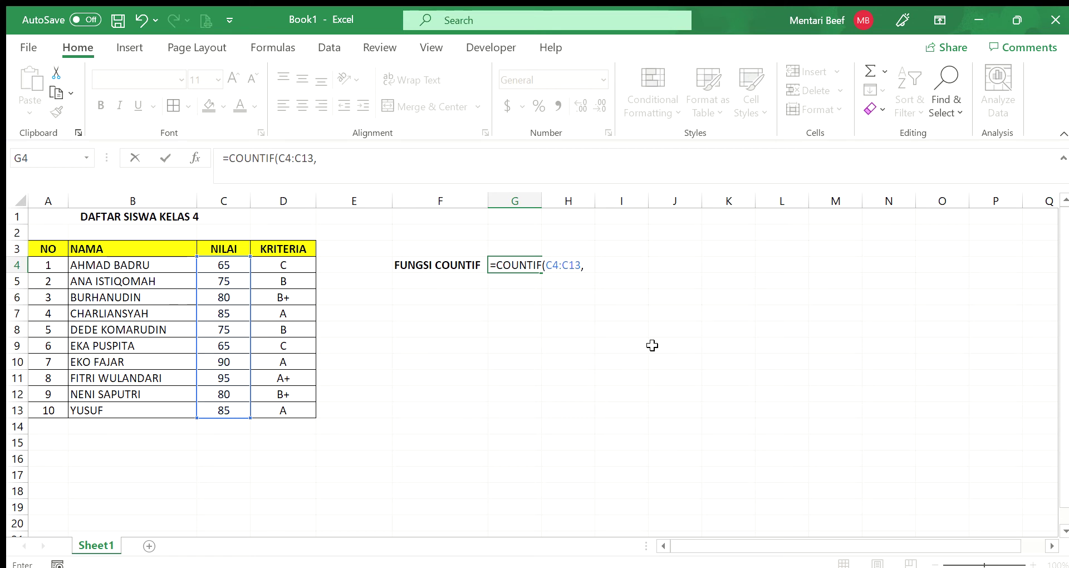
{"action": "type", "text": "80)"}
{"action": "key", "text": "Return"}
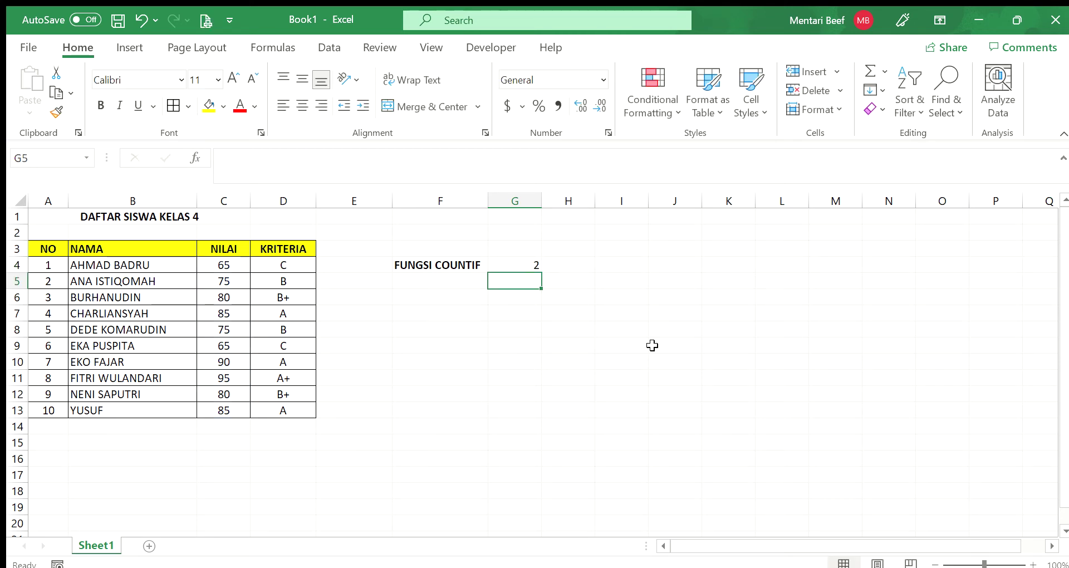
{"action": "left_click", "coordinate": [519, 266]}
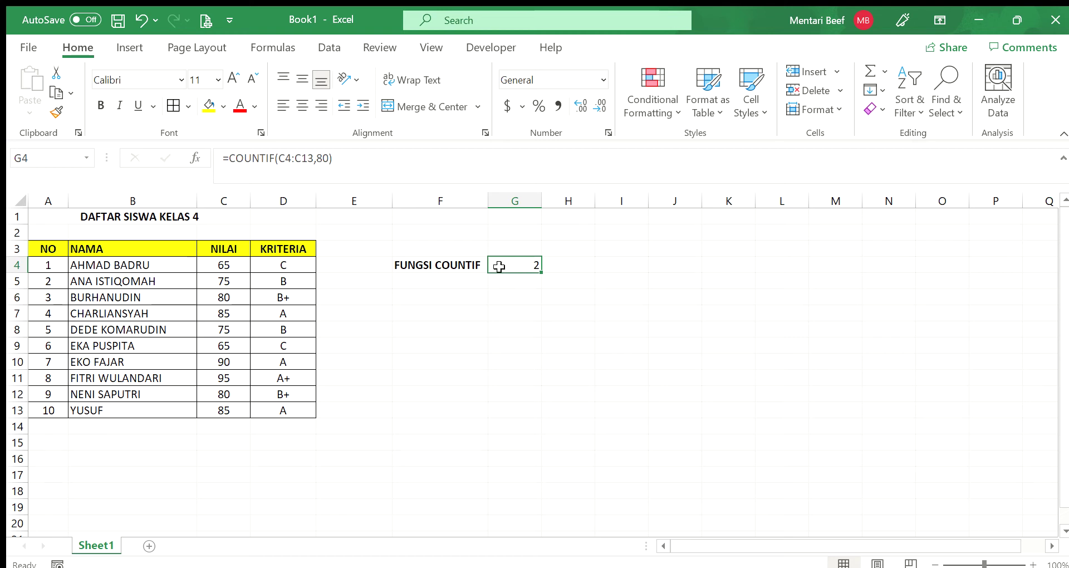
Fill the name and score cells of the students scoring 80, B6:C6 and B12:C12, with light green
{"action": "left_click", "coordinate": [142, 297]}
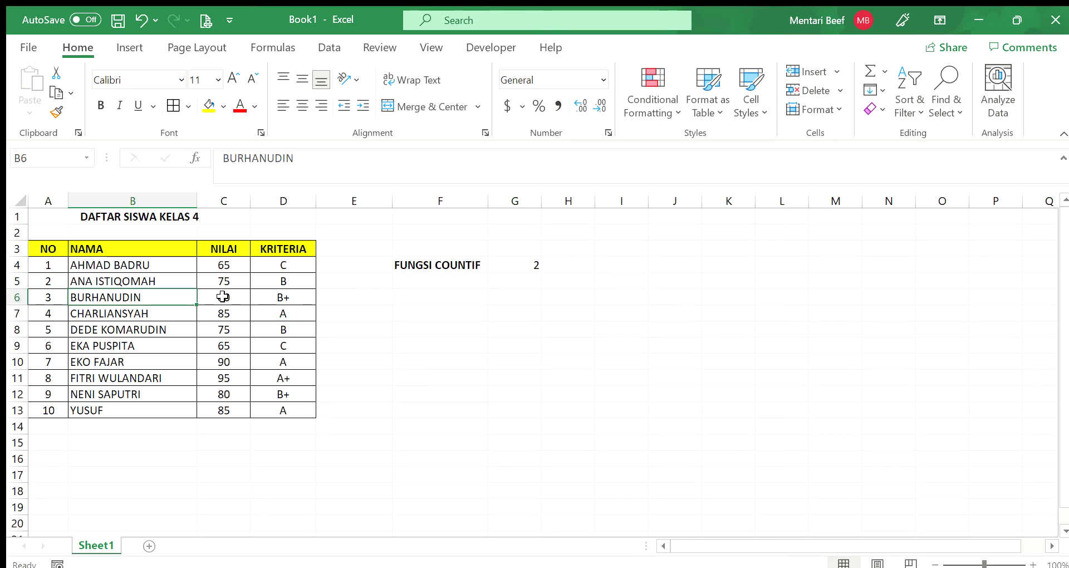
{"action": "left_click_drag", "start_coordinate": [181, 297], "coordinate": [220, 297]}
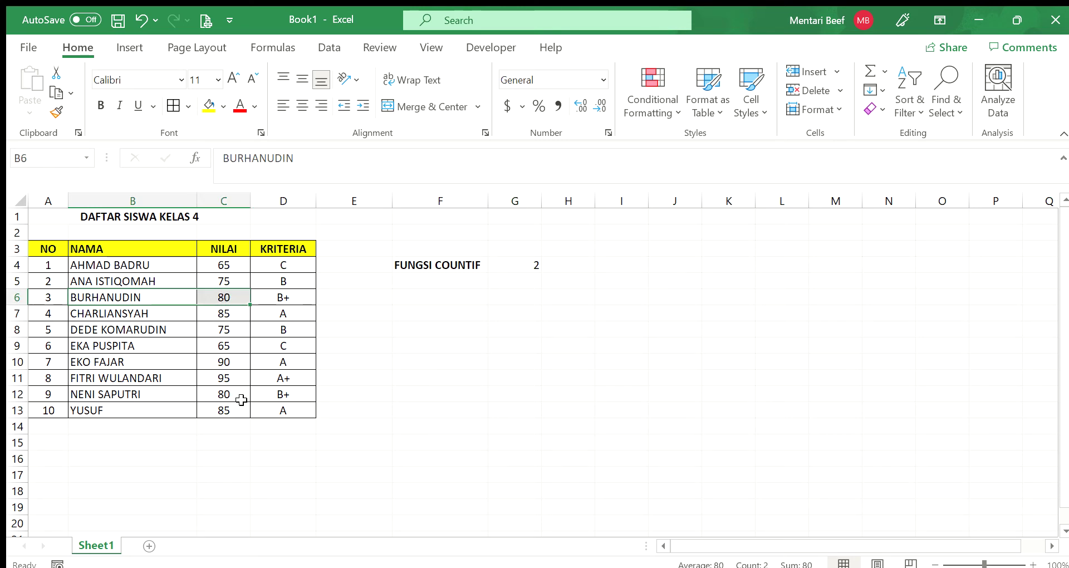
{"action": "left_click", "coordinate": [161, 394], "text": "ctrl"}
{"action": "left_click_drag", "start_coordinate": [161, 394], "coordinate": [215, 394]}
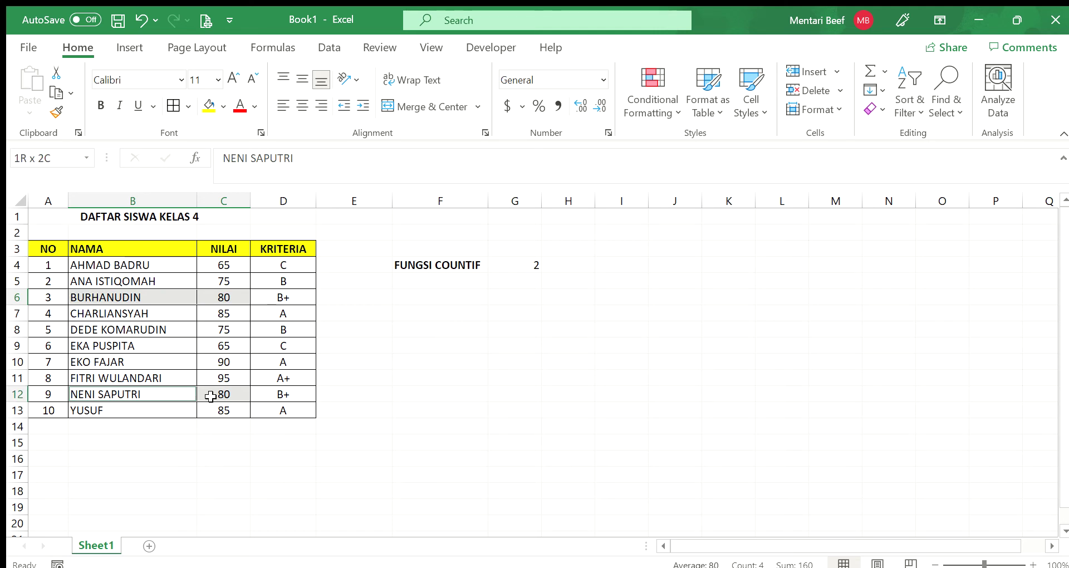
{"action": "left_click", "coordinate": [209, 107]}
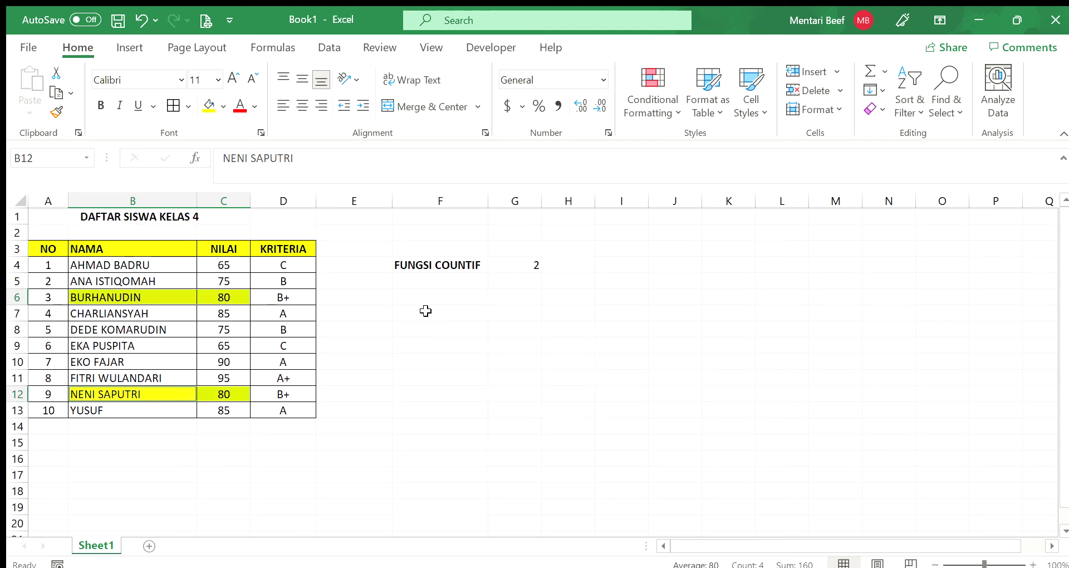
{"action": "left_click", "coordinate": [220, 107]}
{"action": "left_click", "coordinate": [268, 241]}
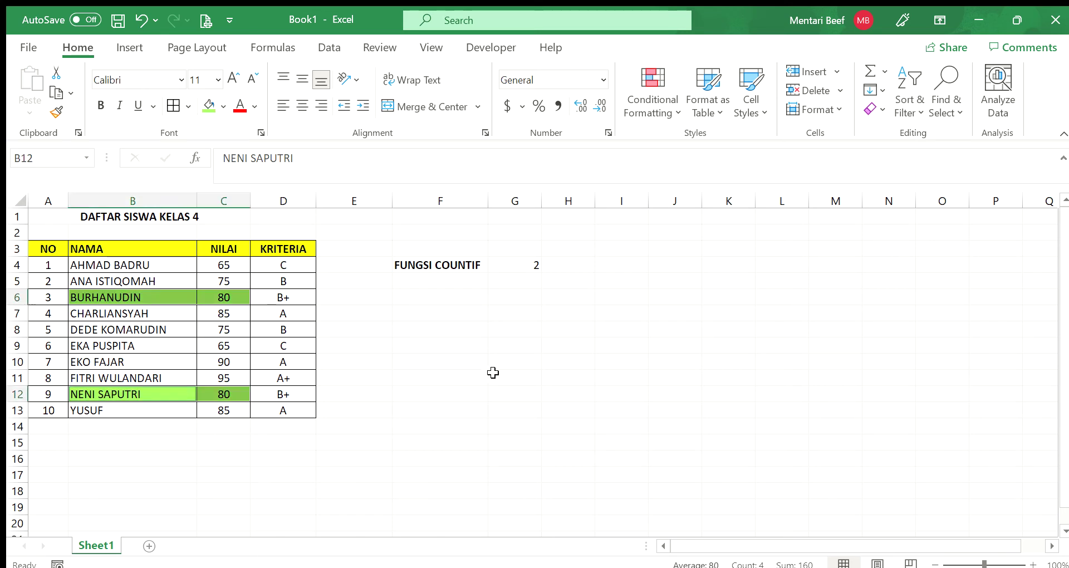
Compare the COUNTIF formula in G4 with the green-filled scores in C6 and C12
{"action": "left_click", "coordinate": [516, 265]}
{"action": "left_click", "coordinate": [229, 297]}
{"action": "left_click", "coordinate": [232, 394]}
{"action": "left_click", "coordinate": [230, 300]}
{"action": "left_click", "coordinate": [224, 395]}
{"action": "left_click", "coordinate": [523, 268]}
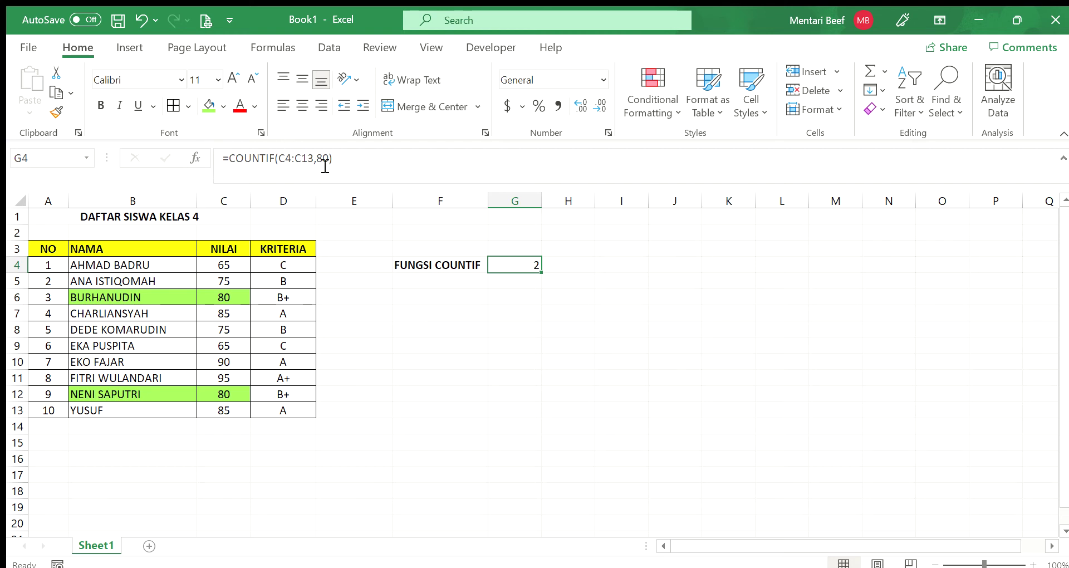
Enter =COUNTIF(C4:C13,">80") in G5 to count the students whose score is above 80
{"action": "left_click", "coordinate": [516, 280]}
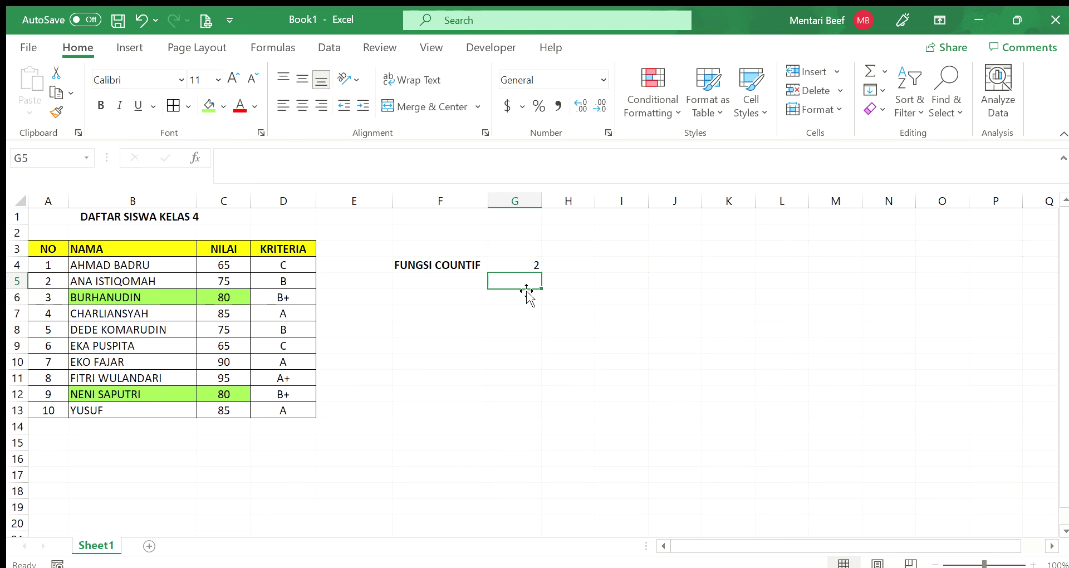
{"action": "type", "text": "=C"}
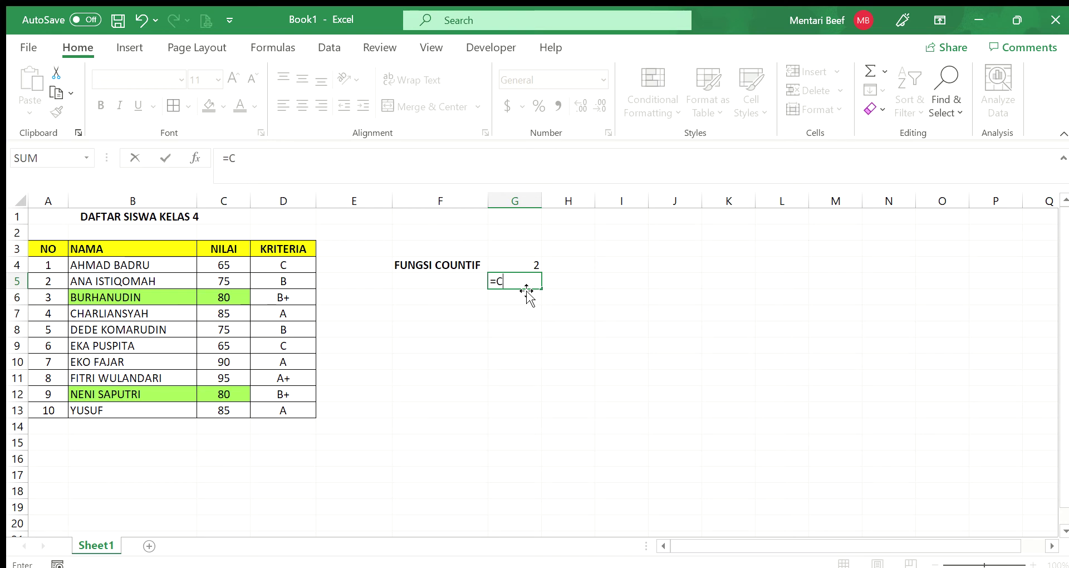
{"action": "type", "text": "OUNTIF("}
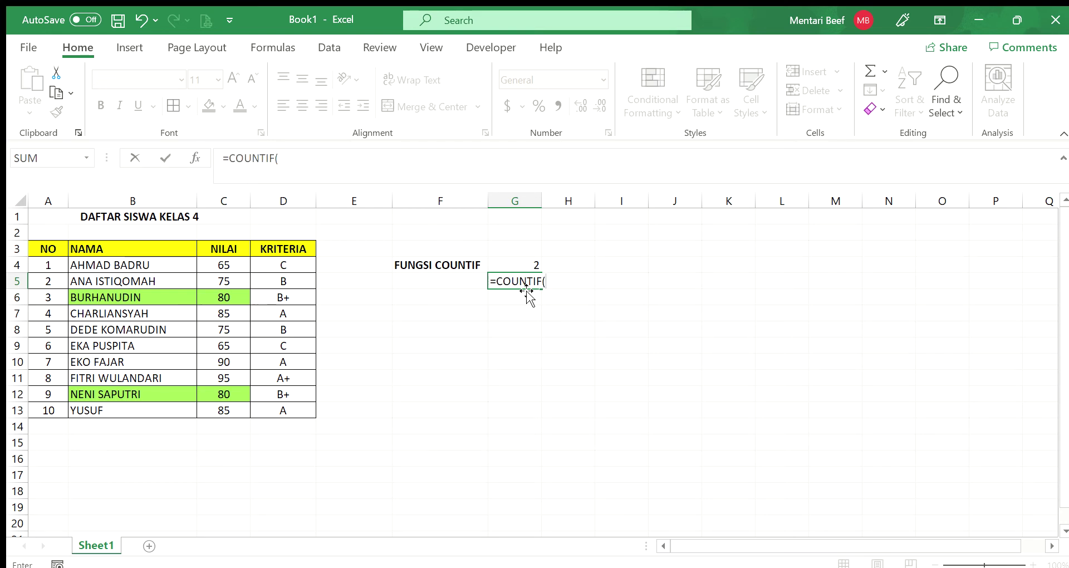
{"action": "left_click_drag", "start_coordinate": [224, 265], "coordinate": [227, 405]}
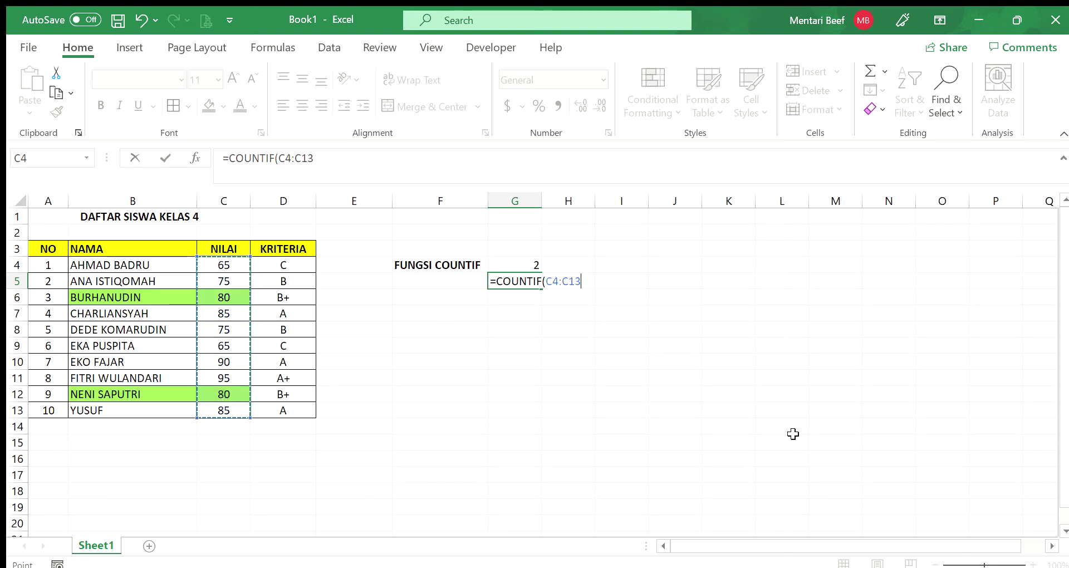
{"action": "type", "text": ","}
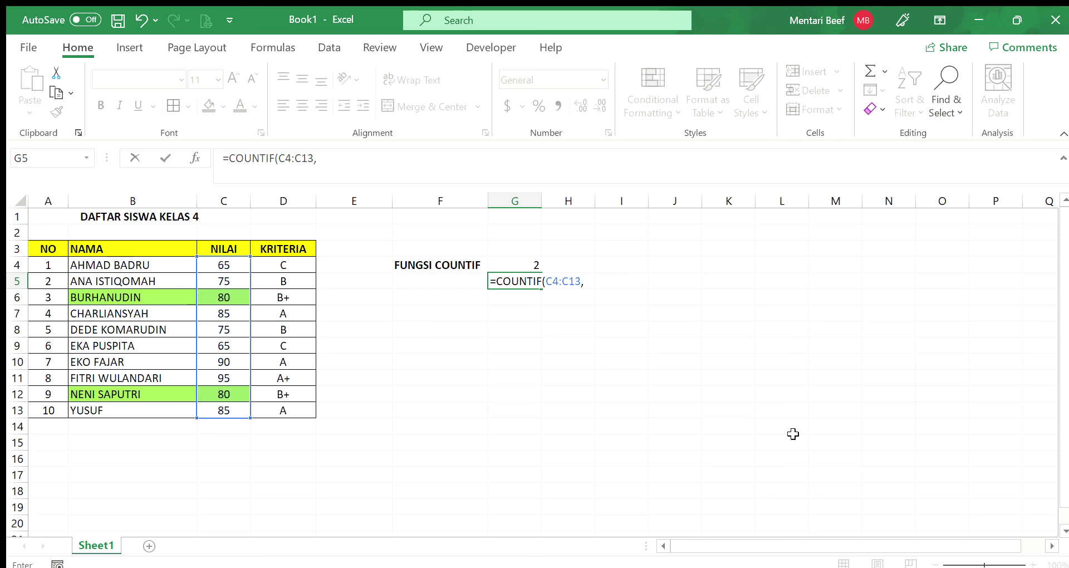
{"action": "type", "text": "\">80\""}
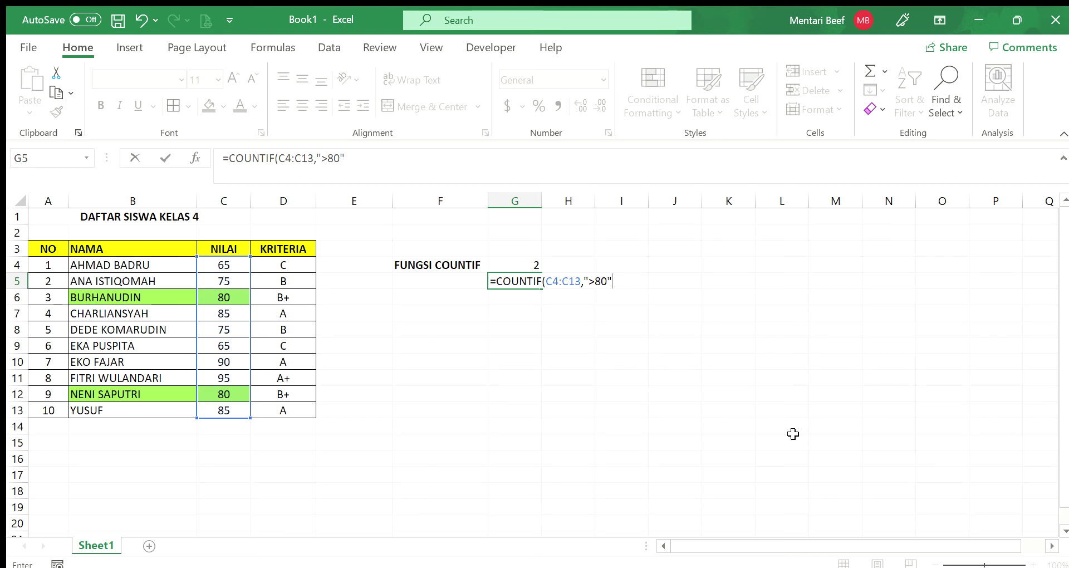
{"action": "type", "text": ")"}
{"action": "key", "text": "Return"}
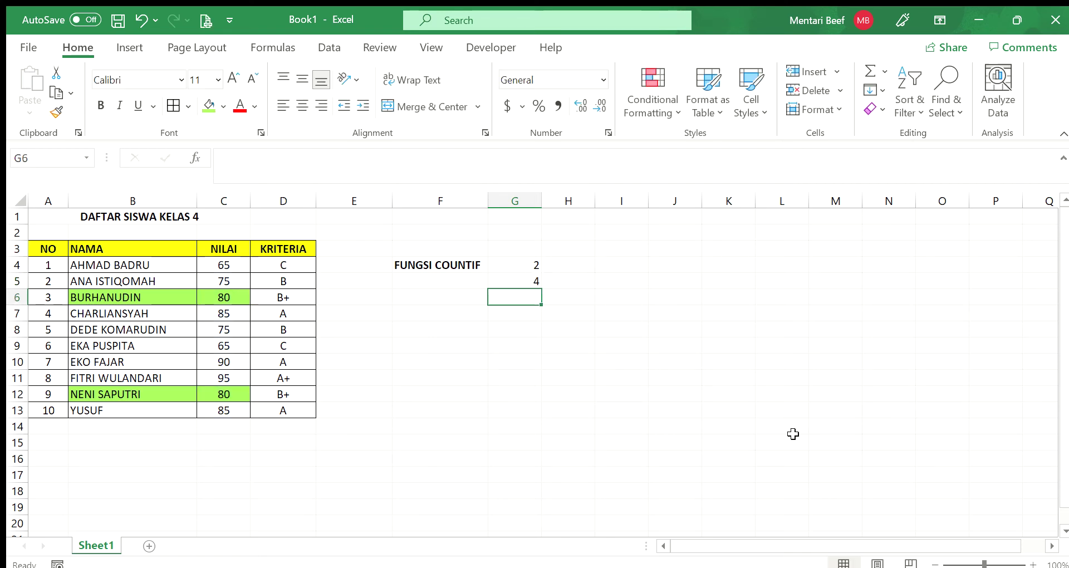
{"action": "left_click", "coordinate": [527, 281]}
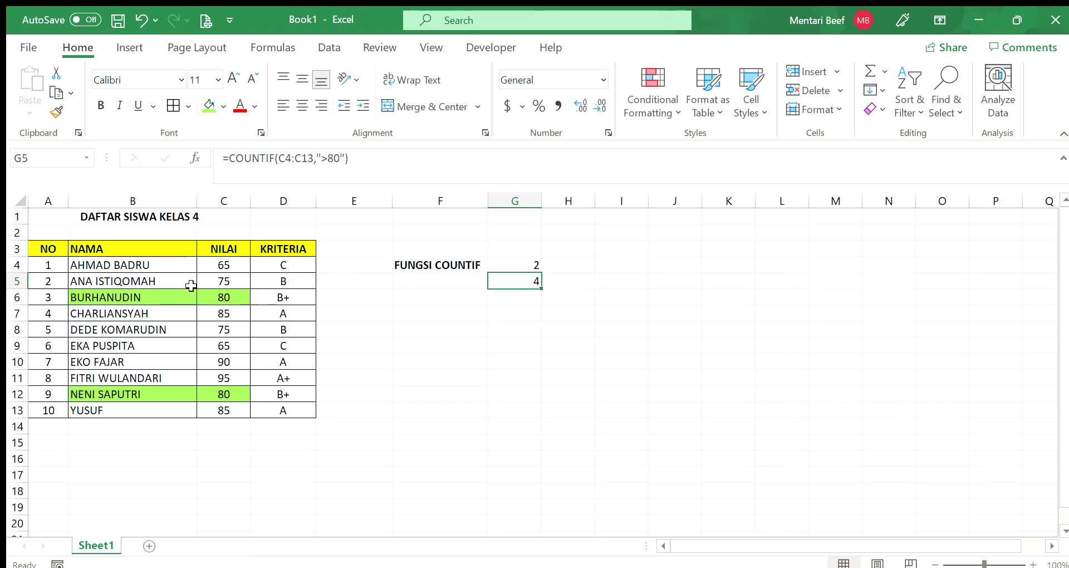
Fill the name and score cells of the students scoring above 80, B7:C7, B10:C11 and B13:C13, with light blue
{"action": "left_click_drag", "start_coordinate": [133, 314], "coordinate": [222, 315]}
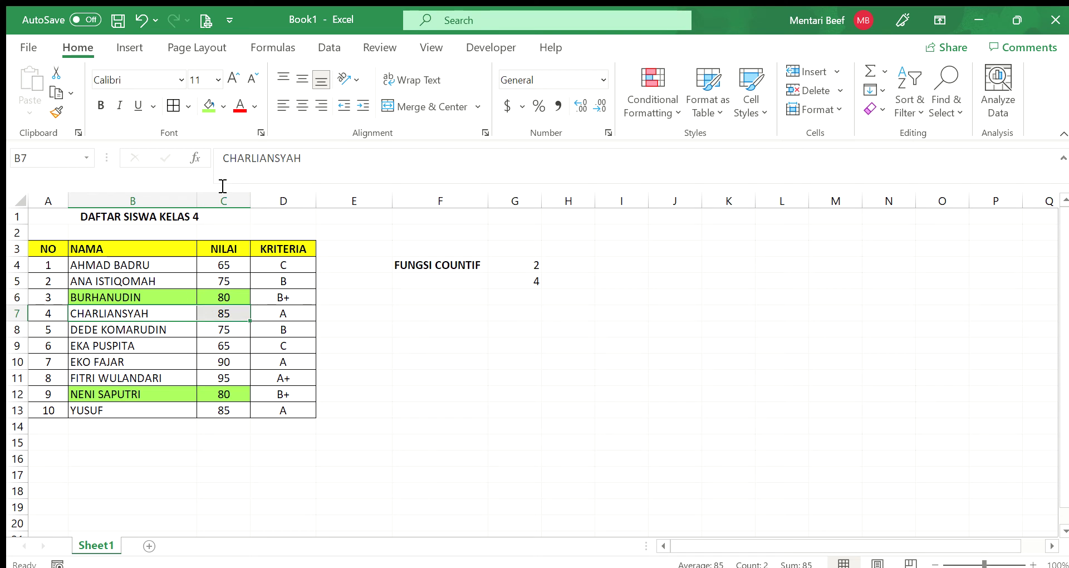
{"action": "left_click", "coordinate": [222, 106]}
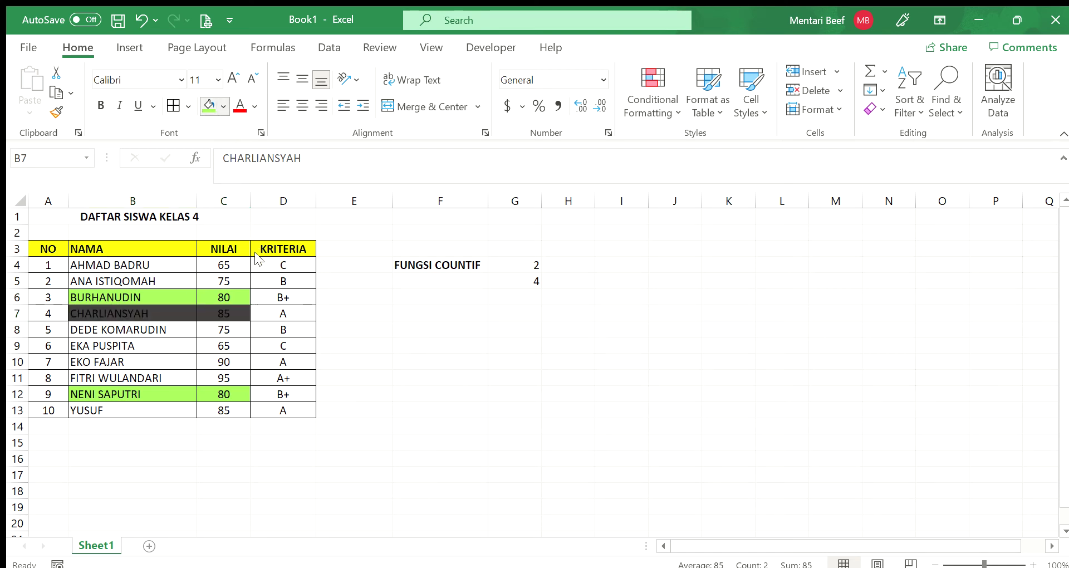
{"action": "left_click", "coordinate": [287, 270]}
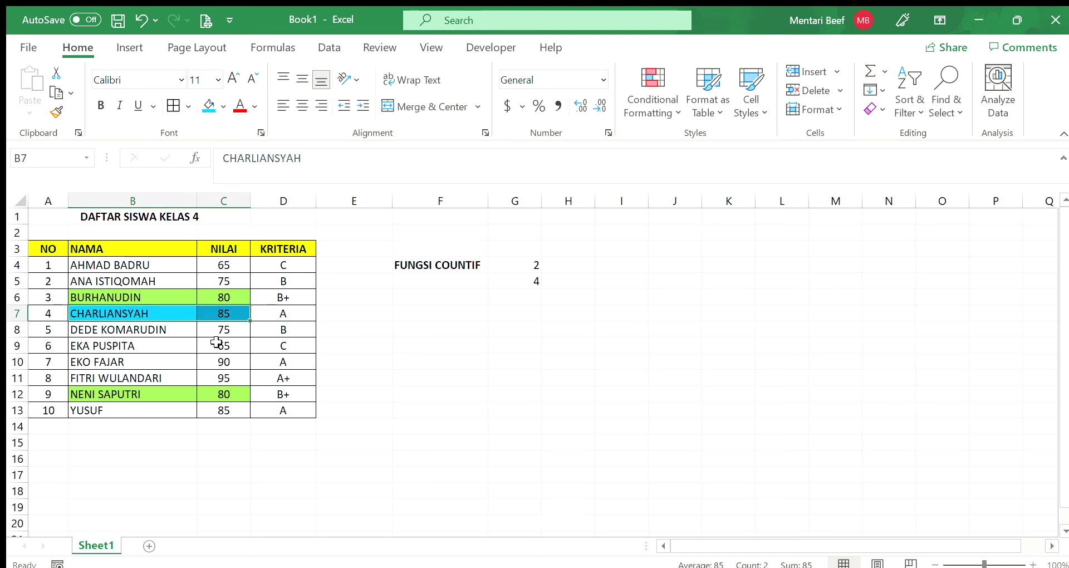
{"action": "left_click_drag", "start_coordinate": [174, 360], "coordinate": [209, 373]}
{"action": "left_click", "coordinate": [209, 106]}
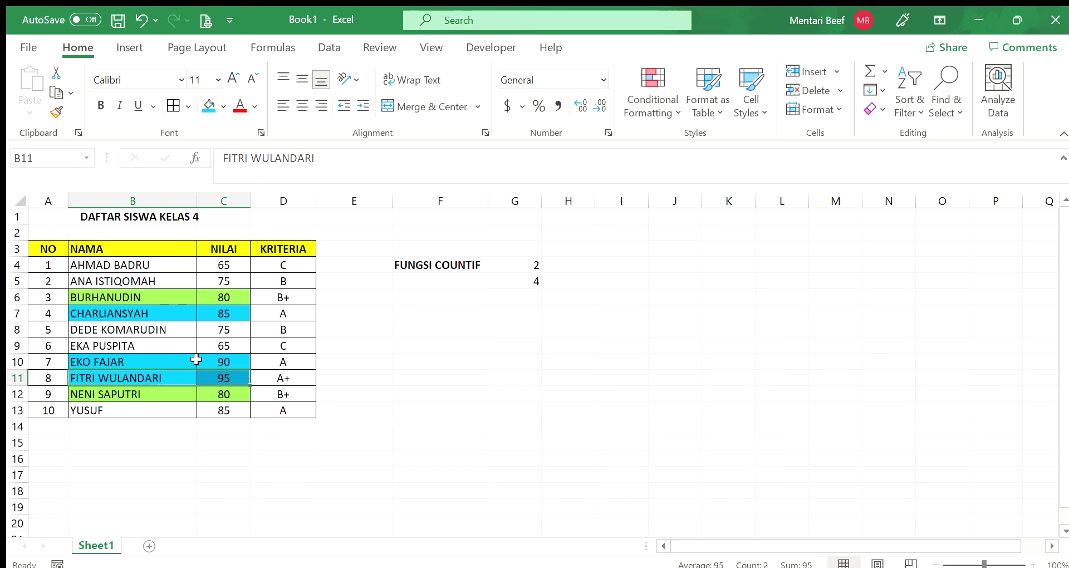
{"action": "left_click", "coordinate": [182, 405]}
{"action": "left_click_drag", "start_coordinate": [183, 405], "coordinate": [212, 410]}
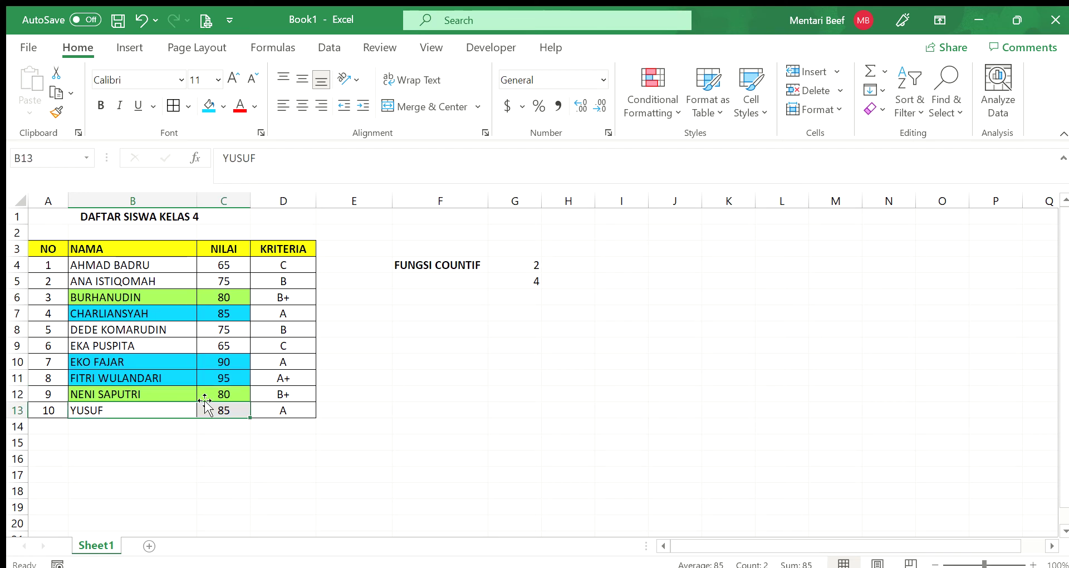
{"action": "left_click", "coordinate": [209, 106]}
Compare the criteria used in the two COUNTIF formulas in G4 and G5
{"action": "left_click", "coordinate": [513, 344]}
{"action": "left_click", "coordinate": [513, 282]}
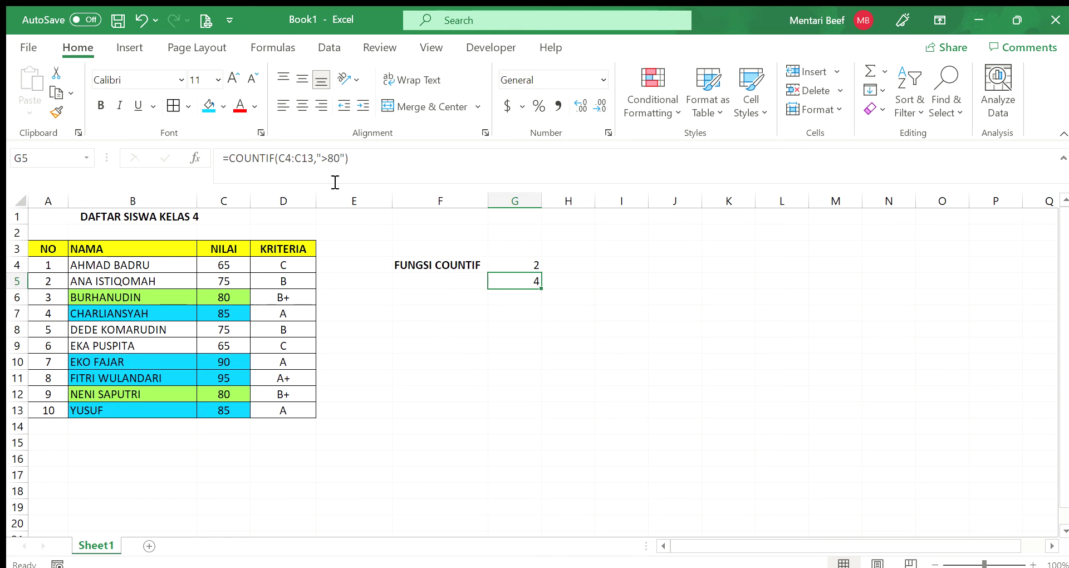
{"action": "left_click", "coordinate": [524, 267]}
{"action": "left_click", "coordinate": [521, 280]}
{"action": "left_click", "coordinate": [517, 265]}
{"action": "left_click", "coordinate": [511, 278]}
{"action": "left_click", "coordinate": [518, 267]}
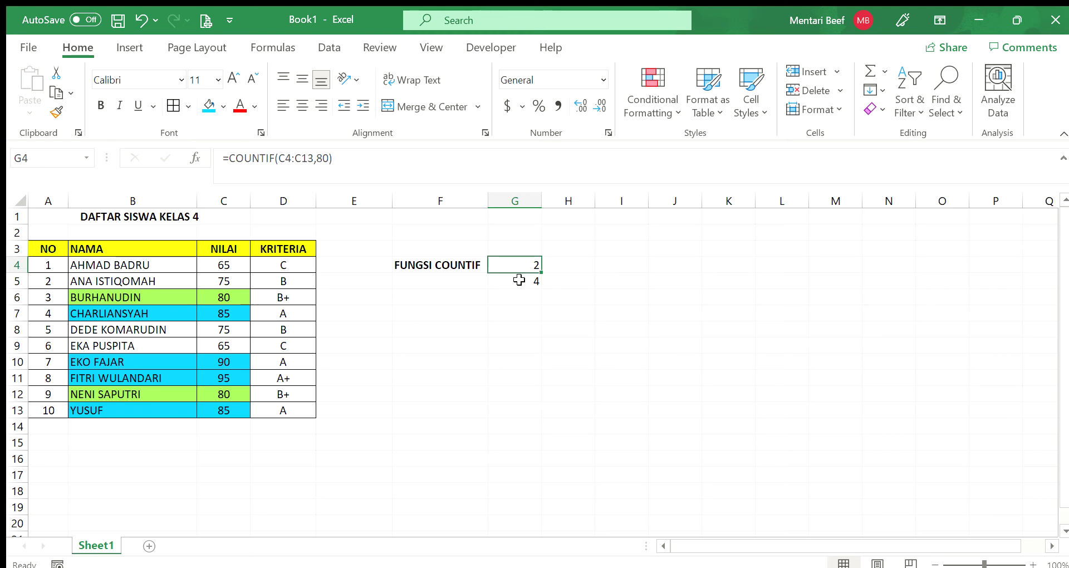
{"action": "left_click", "coordinate": [518, 283]}
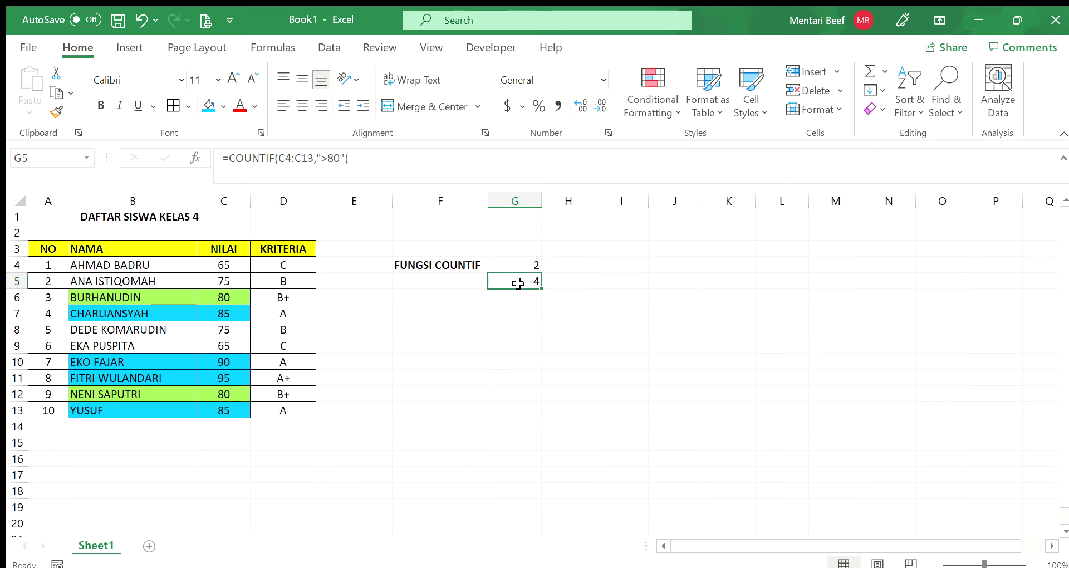
Try to enter the COUNTIF formula in G5 with the quotation marks around the >80 criterion removed
{"action": "left_click", "coordinate": [511, 298]}
{"action": "left_click", "coordinate": [513, 282]}
{"action": "left_click", "coordinate": [522, 264]}
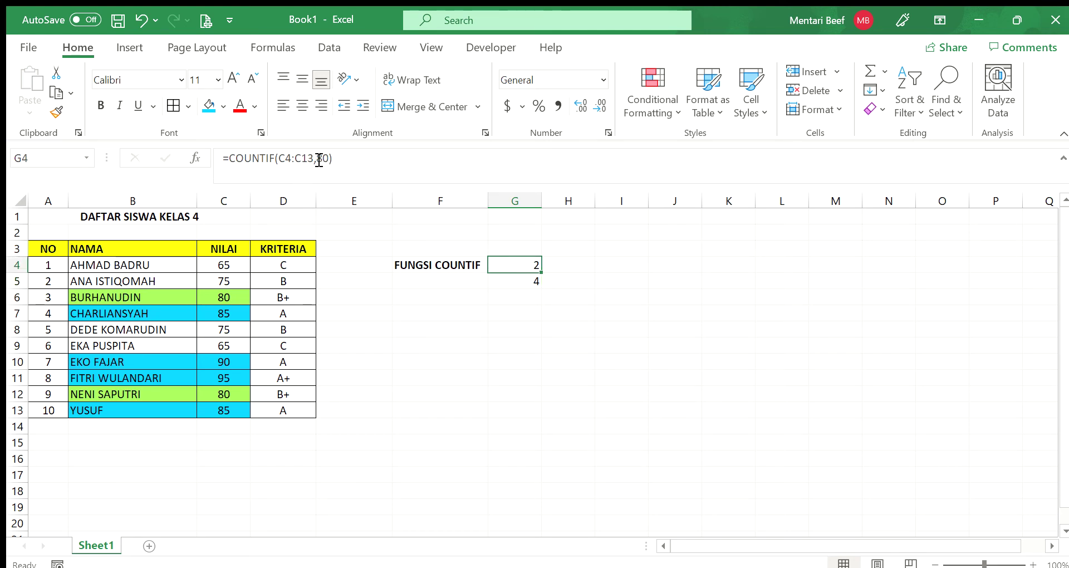
{"action": "left_click", "coordinate": [525, 281]}
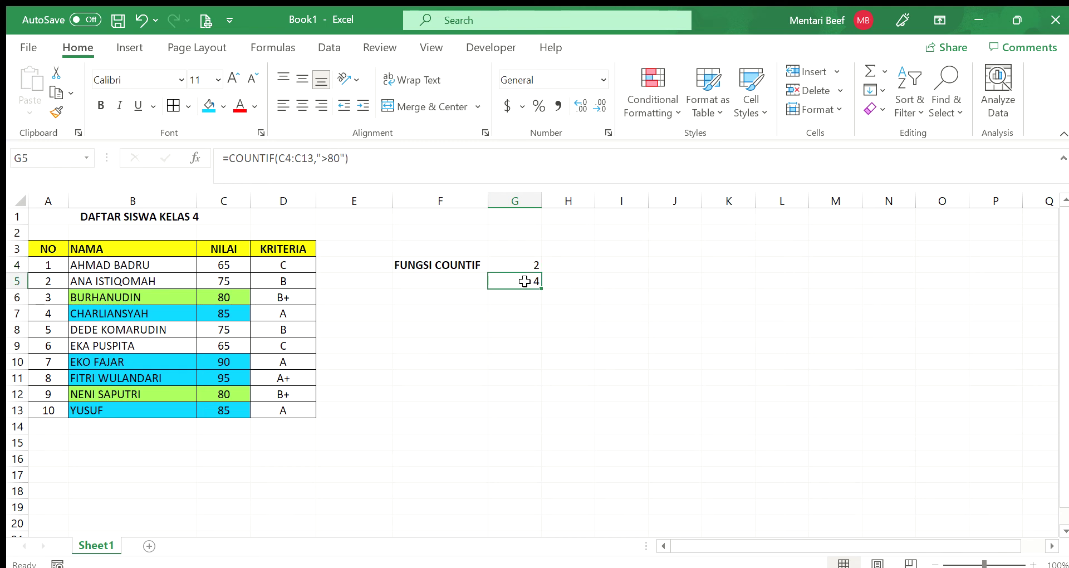
{"action": "left_click", "coordinate": [324, 162]}
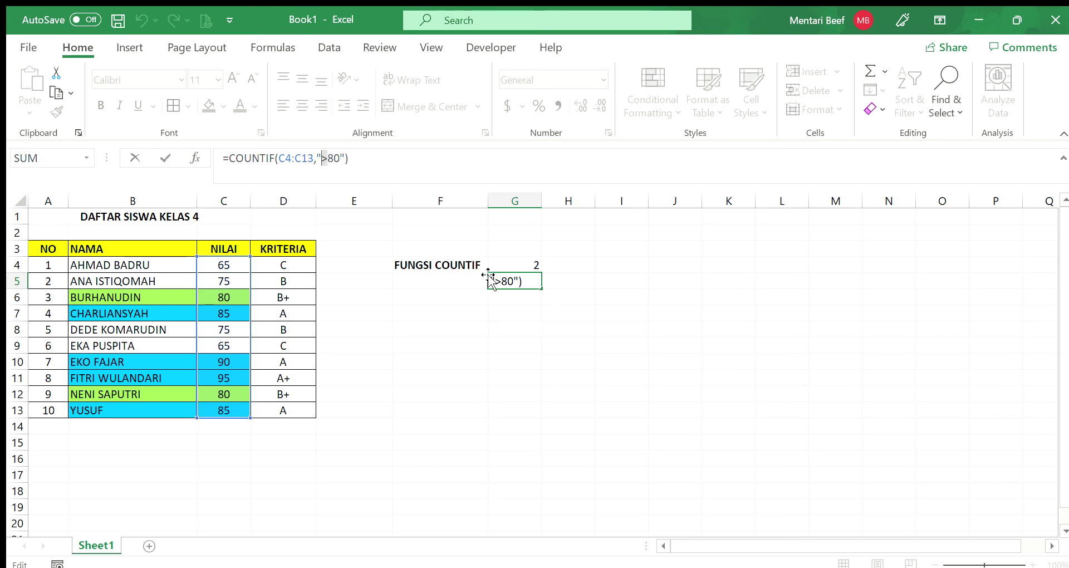
{"action": "left_click", "coordinate": [325, 162]}
{"action": "key", "text": "BackSpace"}
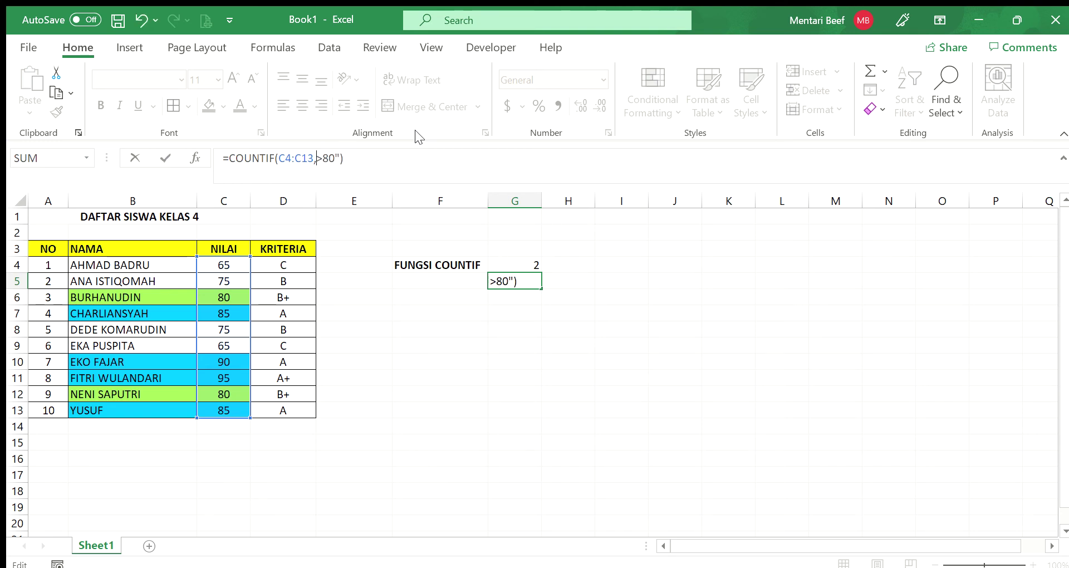
{"action": "key", "text": "BackSpace"}
{"action": "key", "text": "Return"}
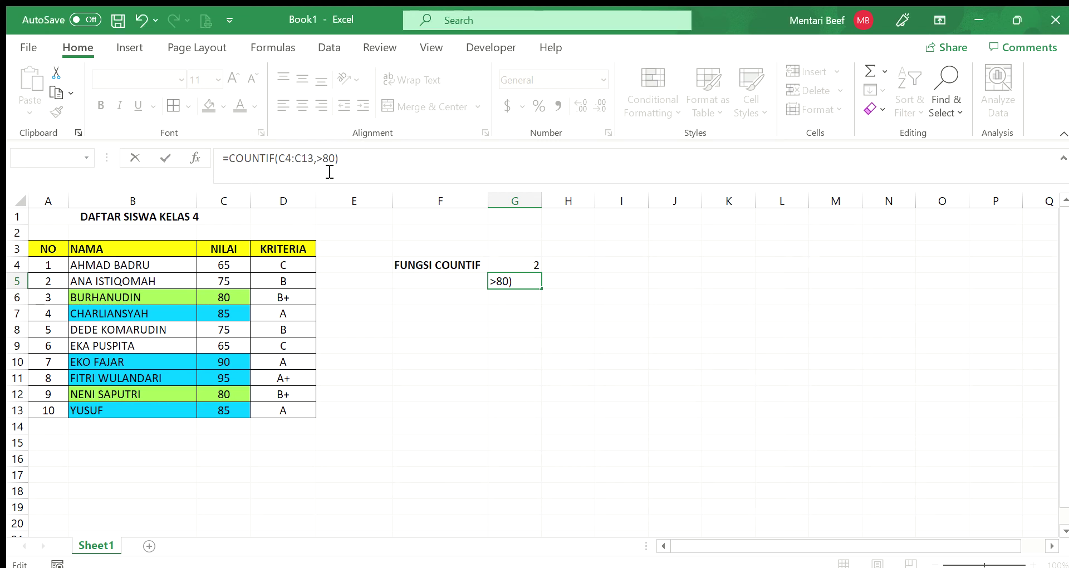
Restore the quotation marks around >80 so that G5 contains =COUNTIF(C4:C13,">80")
{"action": "type", "text": "\">80"}
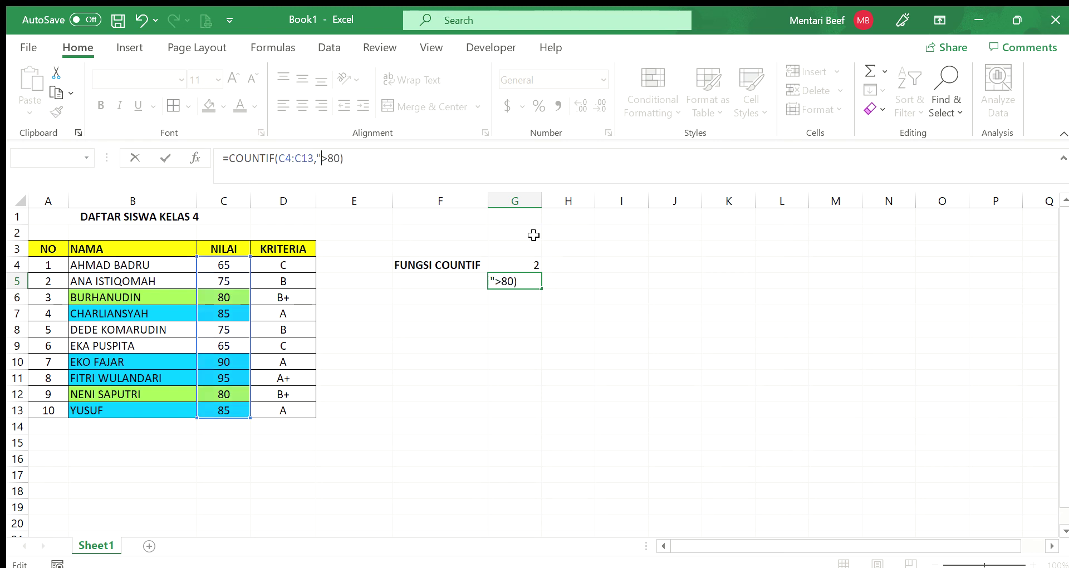
{"action": "type", "text": "\""}
{"action": "key", "text": "Return"}
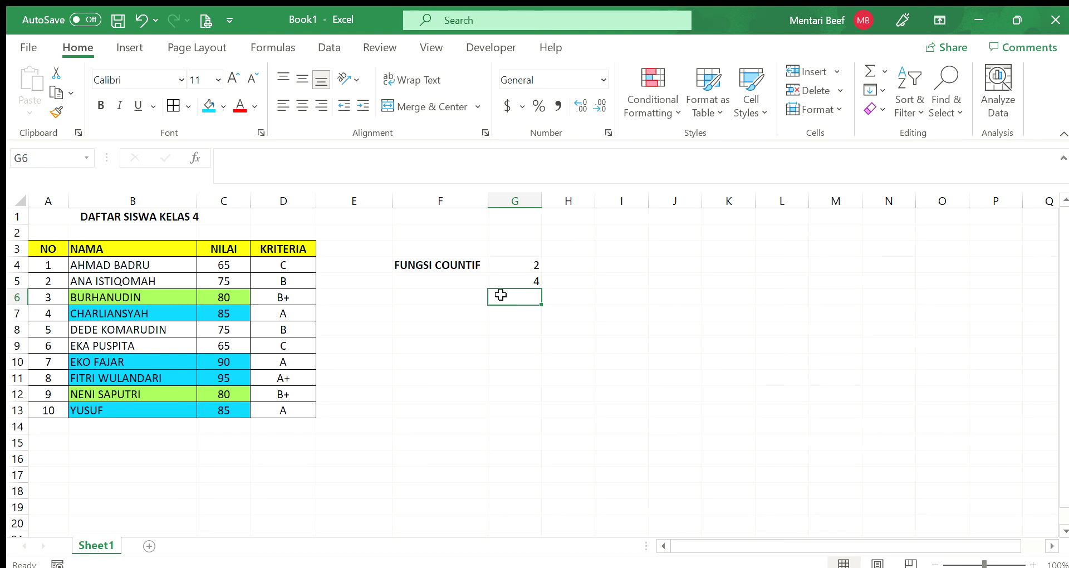
Compare the unquoted number criterion in G4 with the quoted operator criterion in G5
{"action": "left_click", "coordinate": [515, 280]}
{"action": "left_click", "coordinate": [518, 267]}
{"action": "left_click", "coordinate": [508, 281]}
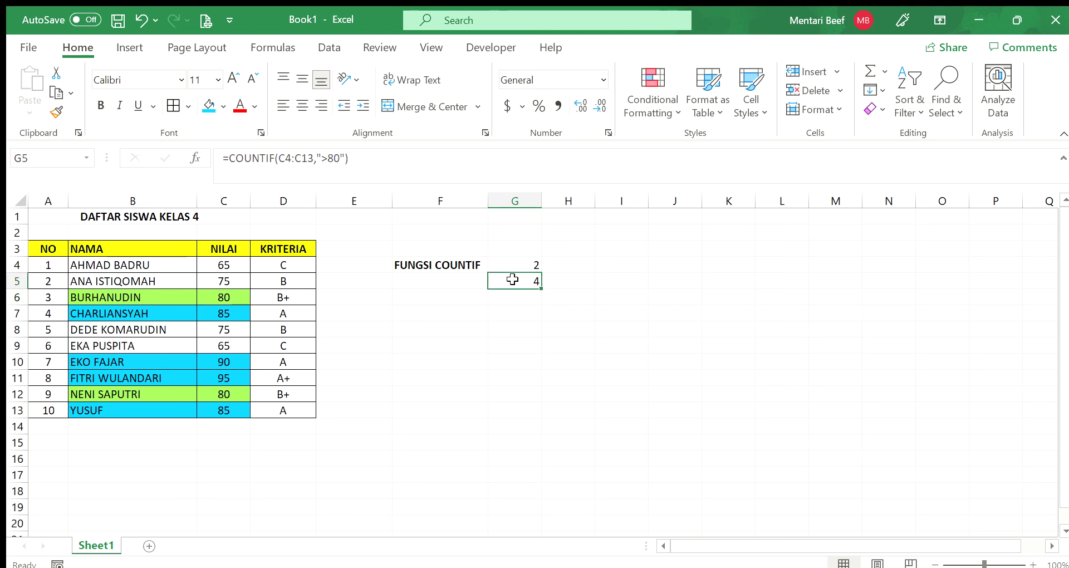
{"action": "left_click", "coordinate": [513, 267]}
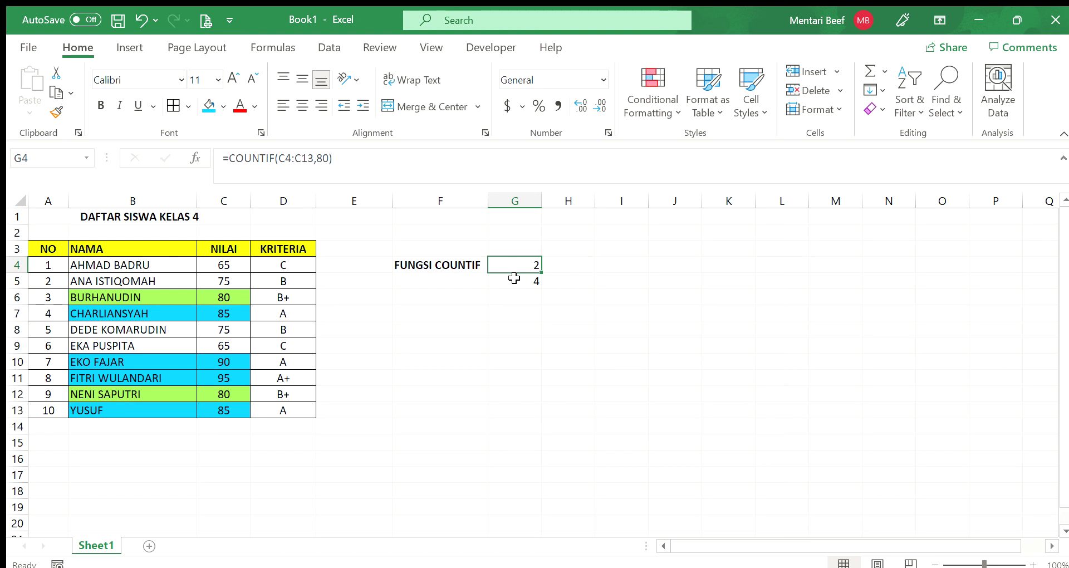
{"action": "left_click", "coordinate": [518, 281]}
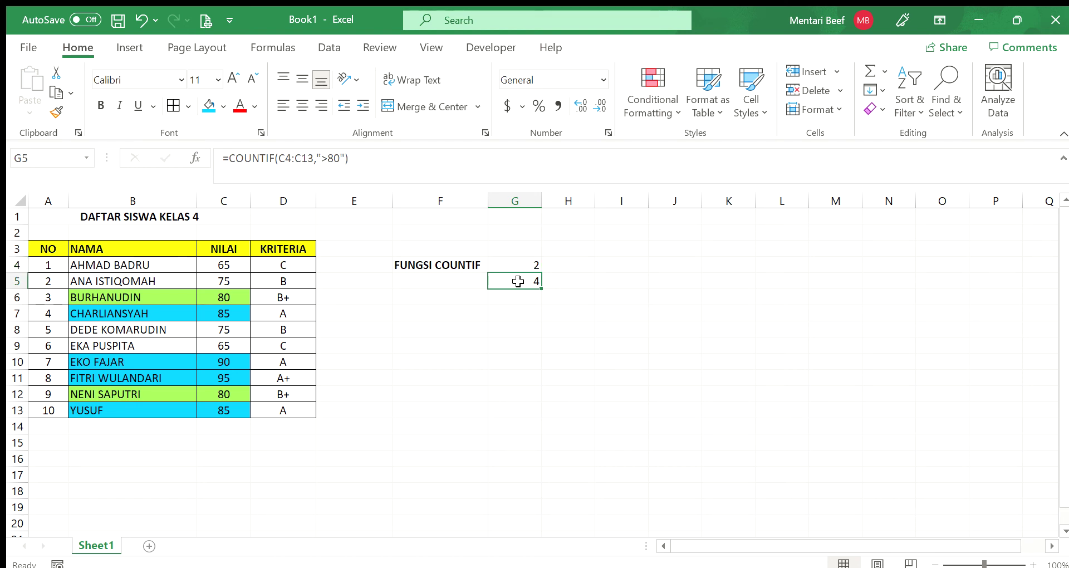
Enter =COUNTIF(D4:D13,"A") in G7 to count the students whose KRITERIA is A
{"action": "left_click", "coordinate": [524, 301]}
{"action": "left_click", "coordinate": [522, 313]}
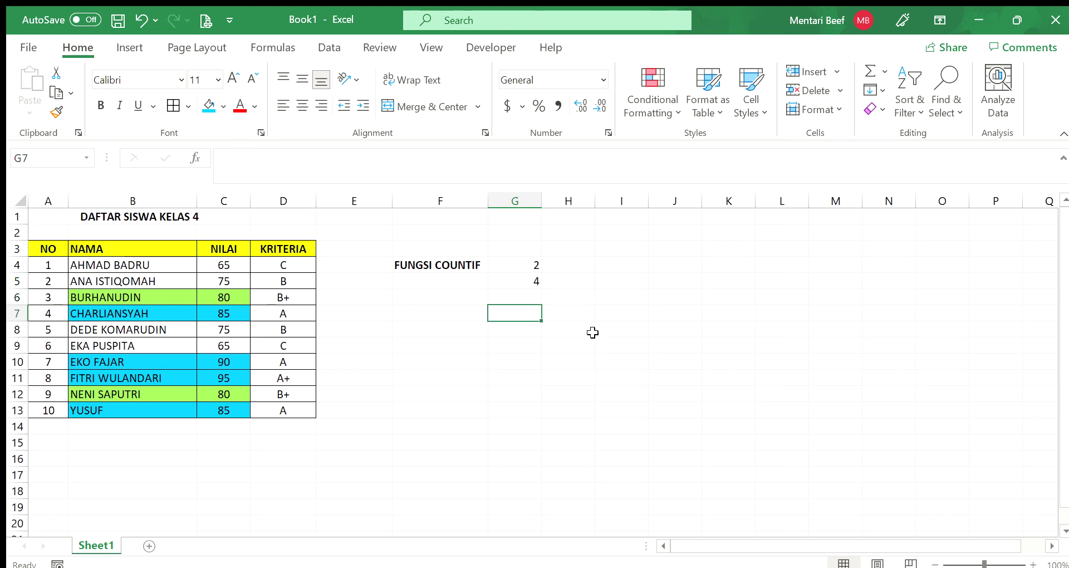
{"action": "left_click", "coordinate": [299, 249]}
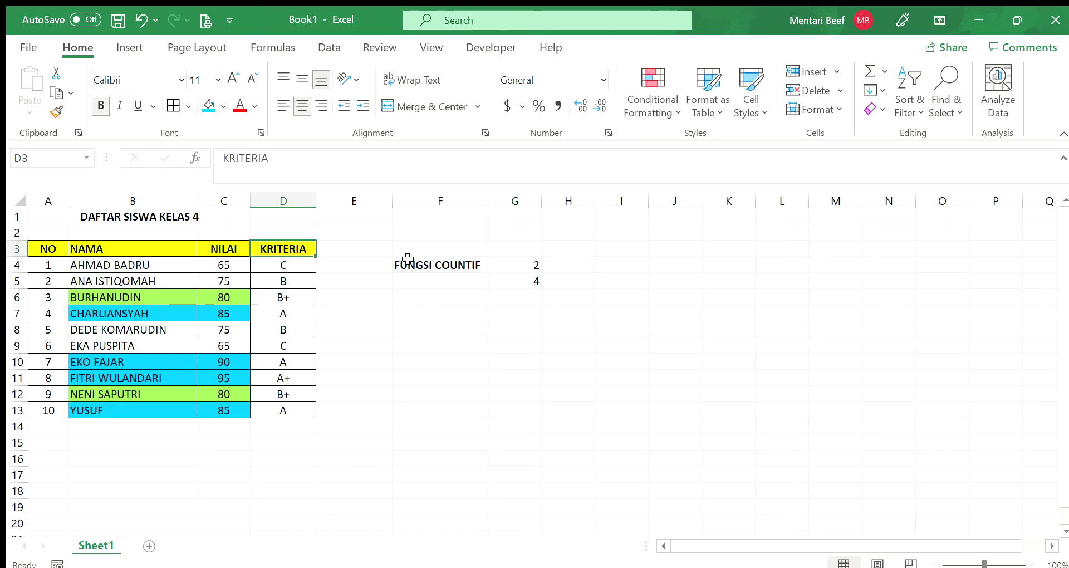
{"action": "left_click", "coordinate": [529, 301]}
{"action": "left_click", "coordinate": [514, 316]}
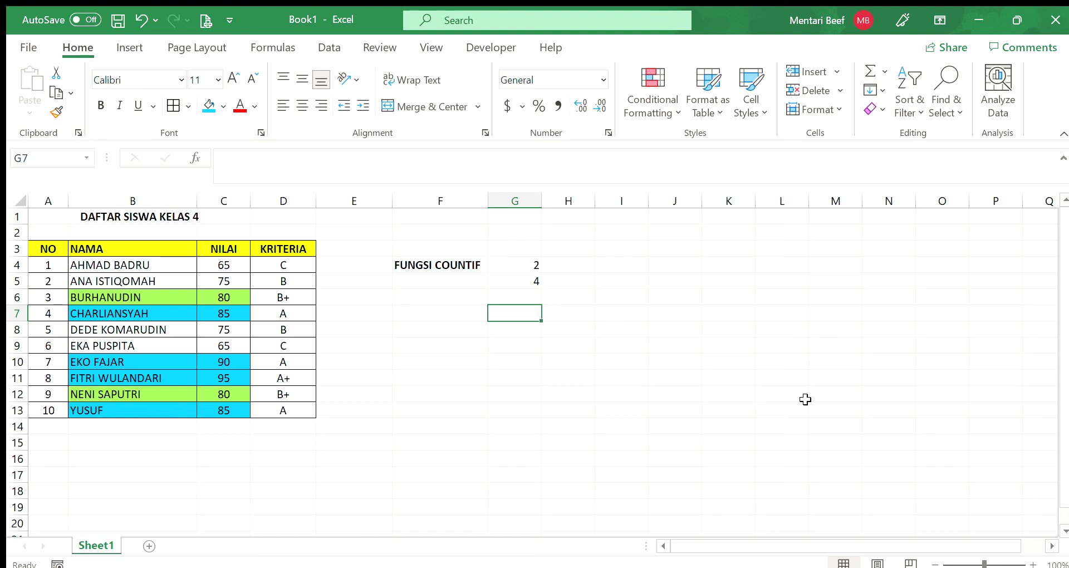
{"action": "type", "text": "=COU"}
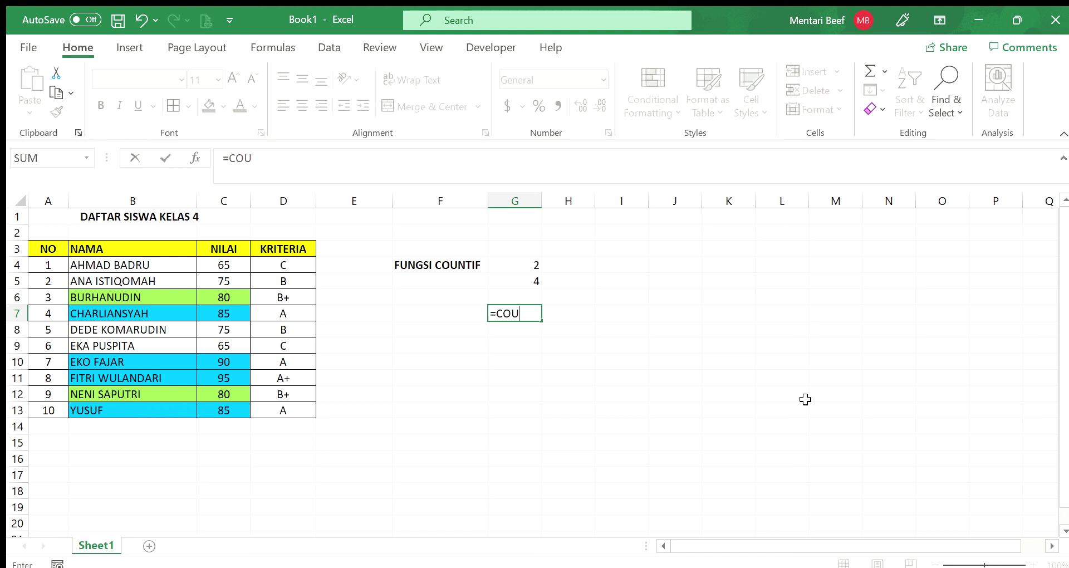
{"action": "type", "text": "NTI"}
{"action": "type", "text": "F("}
{"action": "left_click_drag", "start_coordinate": [284, 266], "coordinate": [281, 410]}
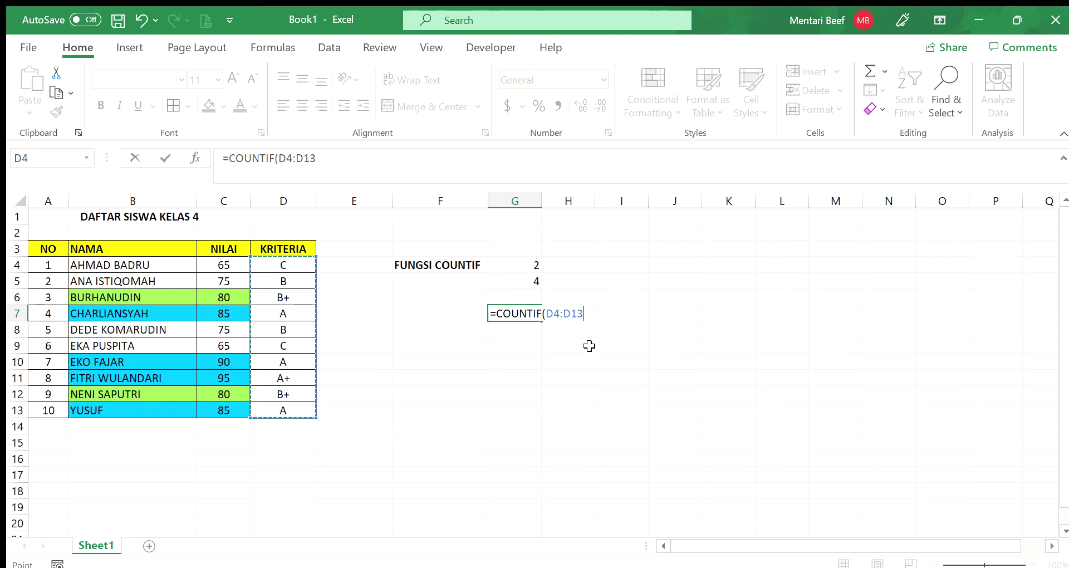
{"action": "type", "text": ","}
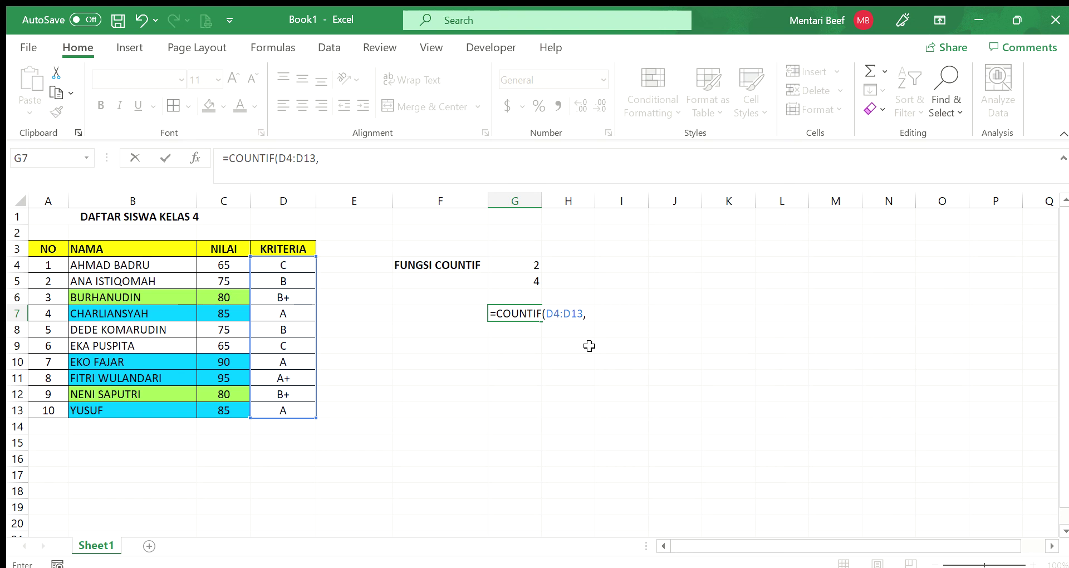
{"action": "type", "text": "\"A\")"}
{"action": "key", "text": "Return"}
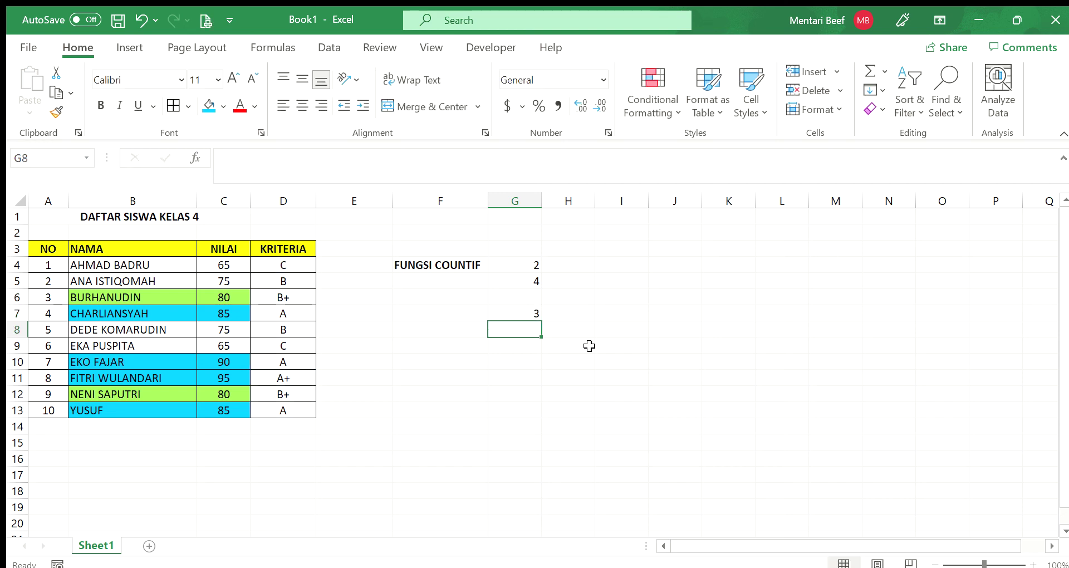
Fill the KRITERIA cells containing exactly A, D7, D10 and D13, with red
{"action": "left_click", "coordinate": [522, 318]}
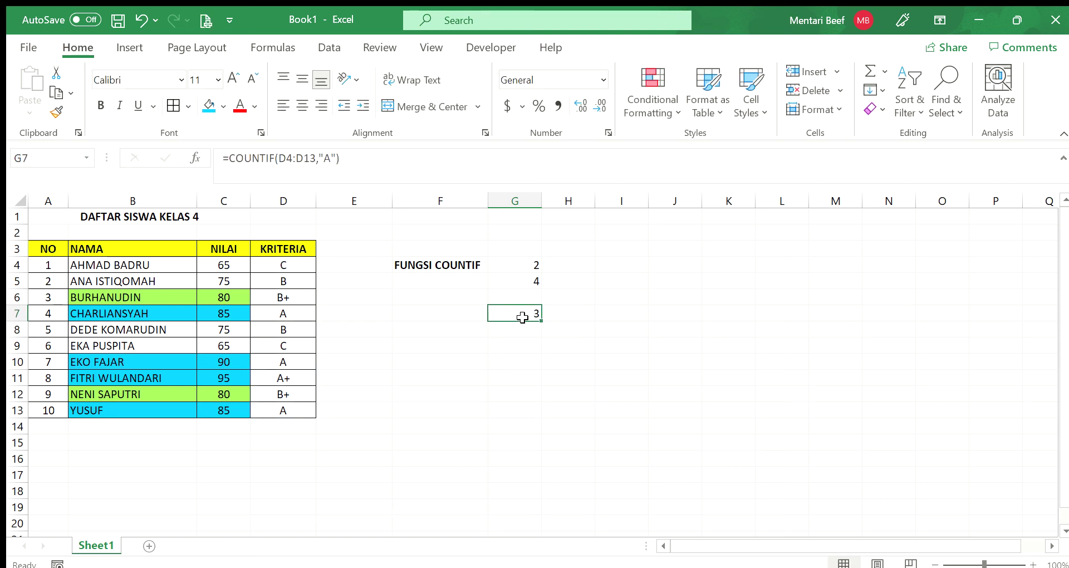
{"action": "left_click", "coordinate": [288, 314]}
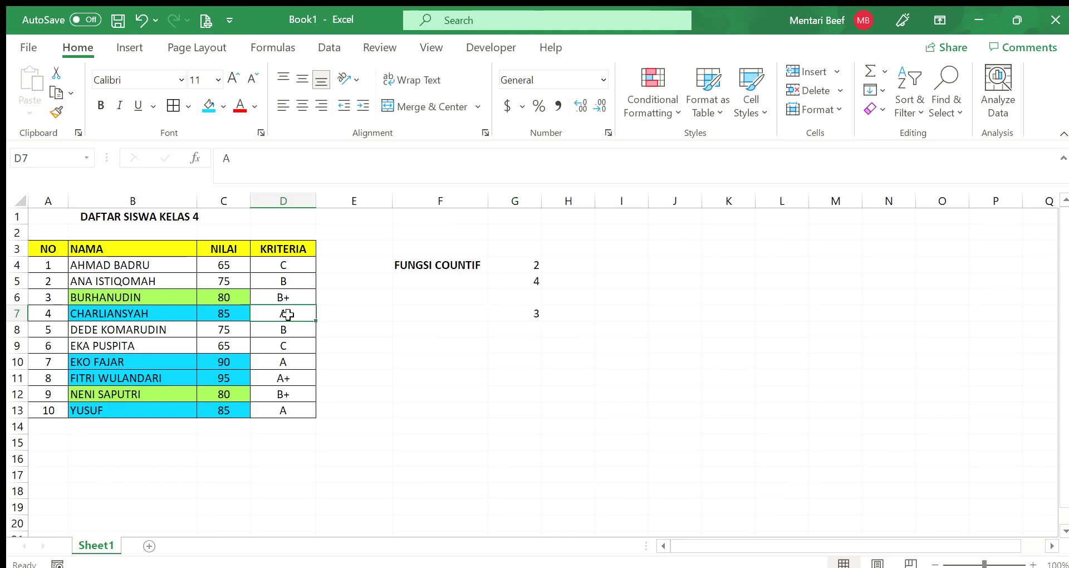
{"action": "left_click", "coordinate": [225, 109]}
{"action": "left_click", "coordinate": [226, 266]}
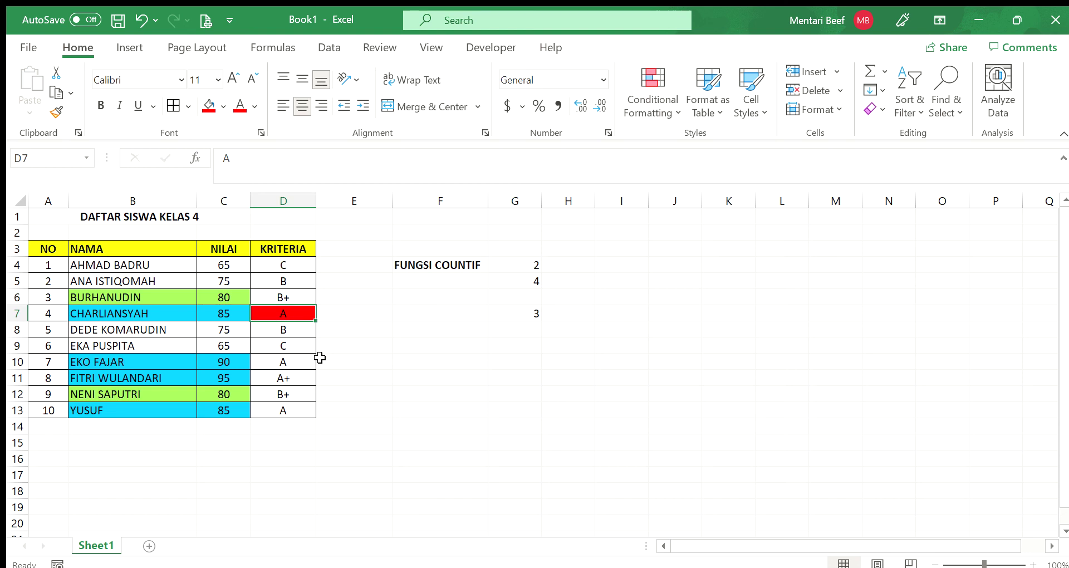
{"action": "left_click", "coordinate": [292, 361]}
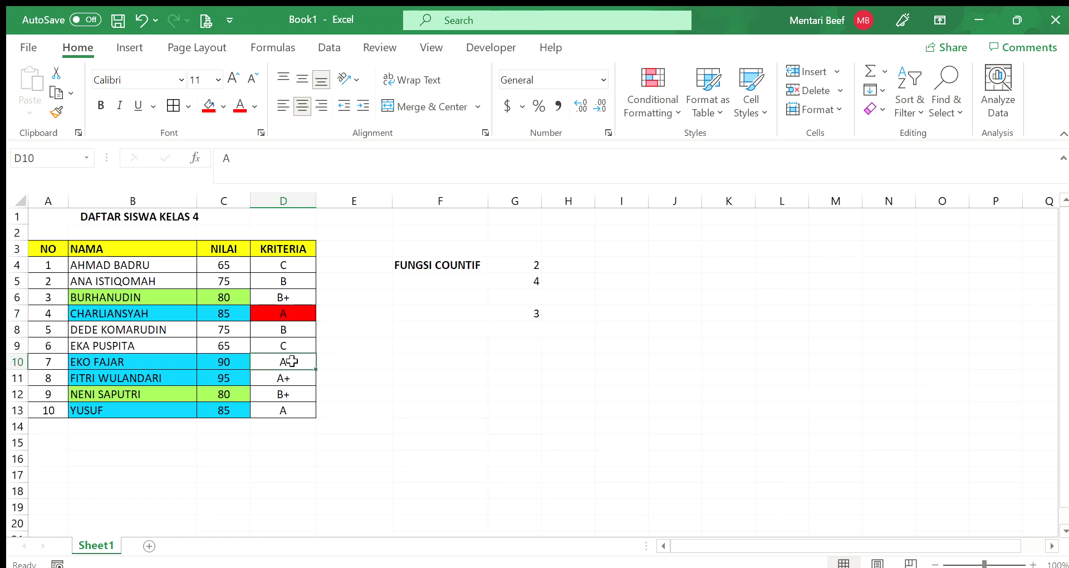
{"action": "left_click", "coordinate": [293, 410], "text": "ctrl"}
{"action": "left_click", "coordinate": [209, 105]}
{"action": "left_click", "coordinate": [501, 410]}
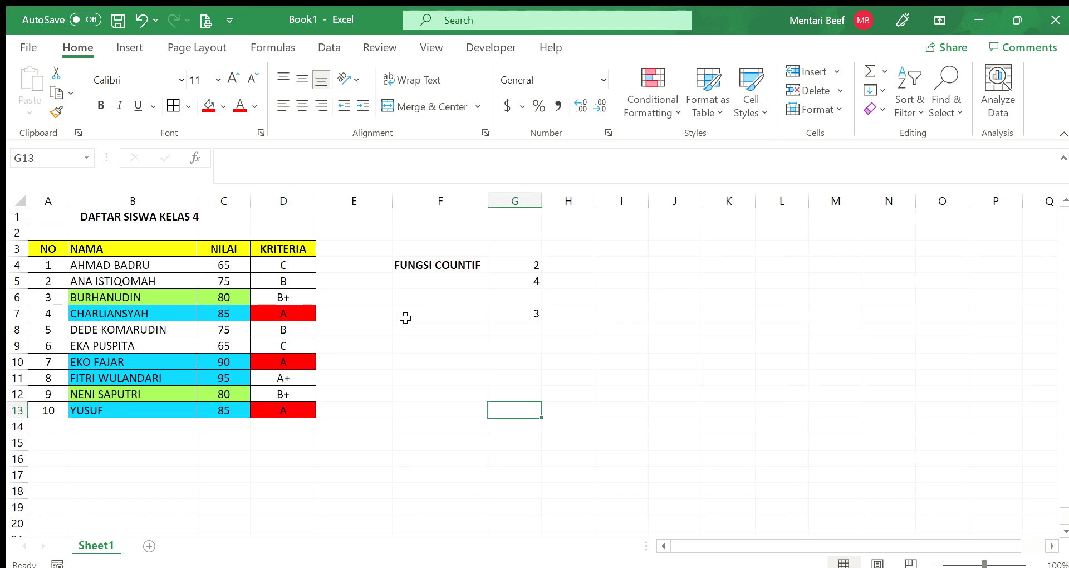
Check the G7 formula against the red-filled KRITERIA cells and compare it with the COUNTIF formulas in G4 and G5
{"action": "left_click_drag", "start_coordinate": [326, 310], "coordinate": [312, 311]}
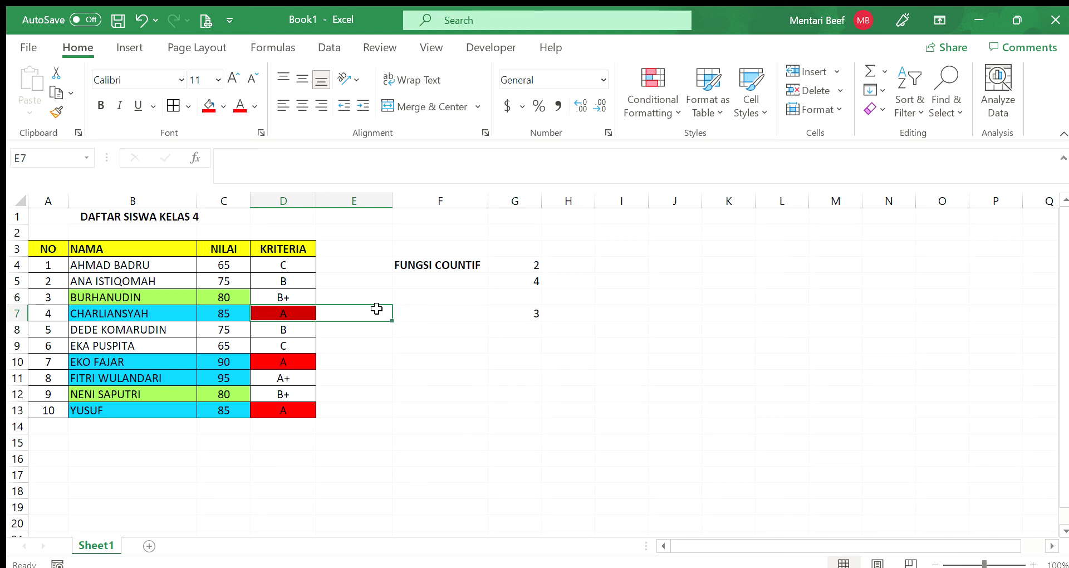
{"action": "left_click", "coordinate": [502, 314]}
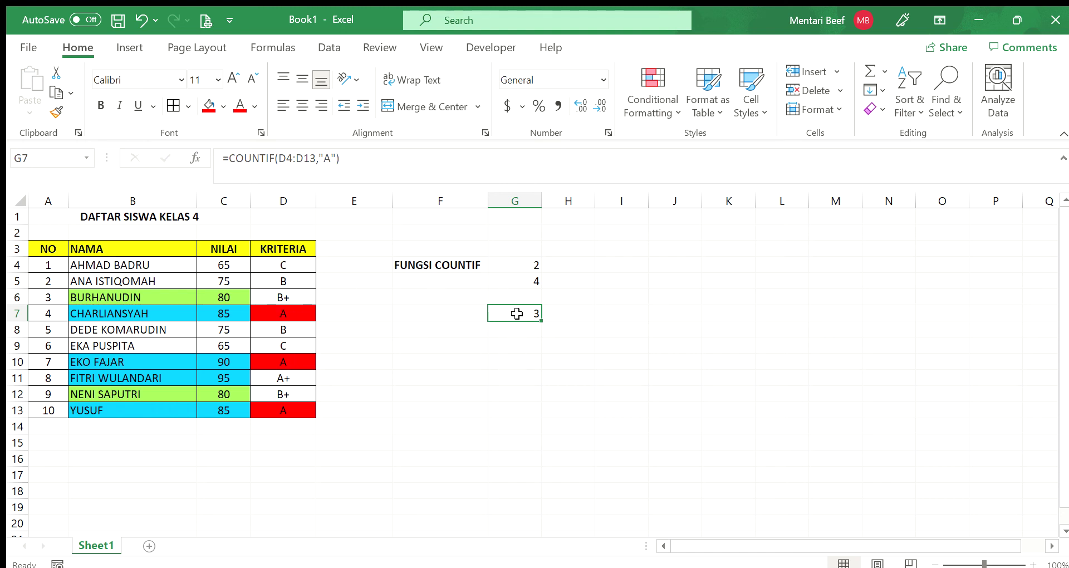
{"action": "left_click", "coordinate": [589, 327]}
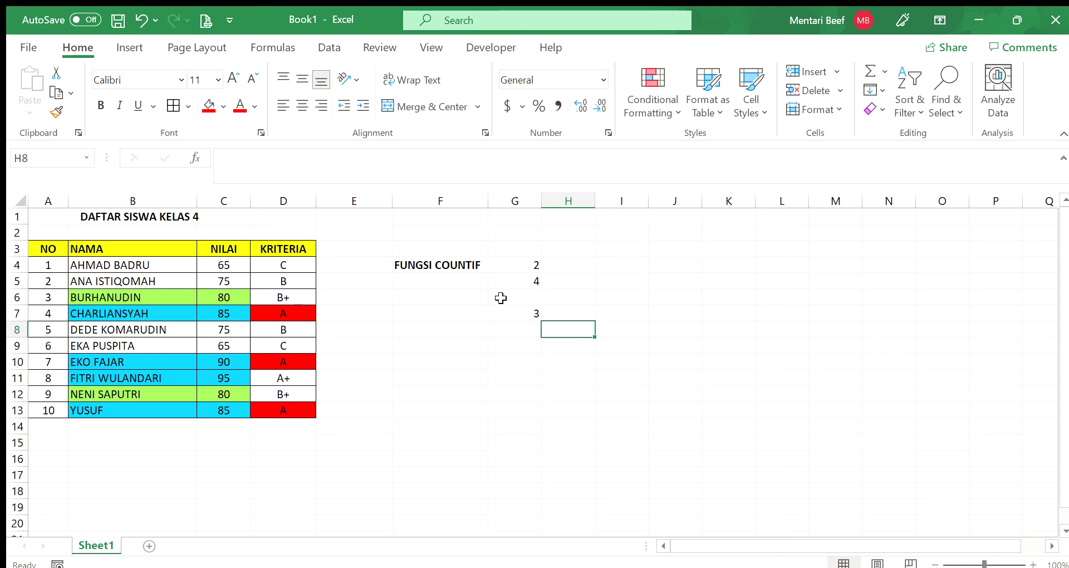
{"action": "left_click", "coordinate": [502, 317]}
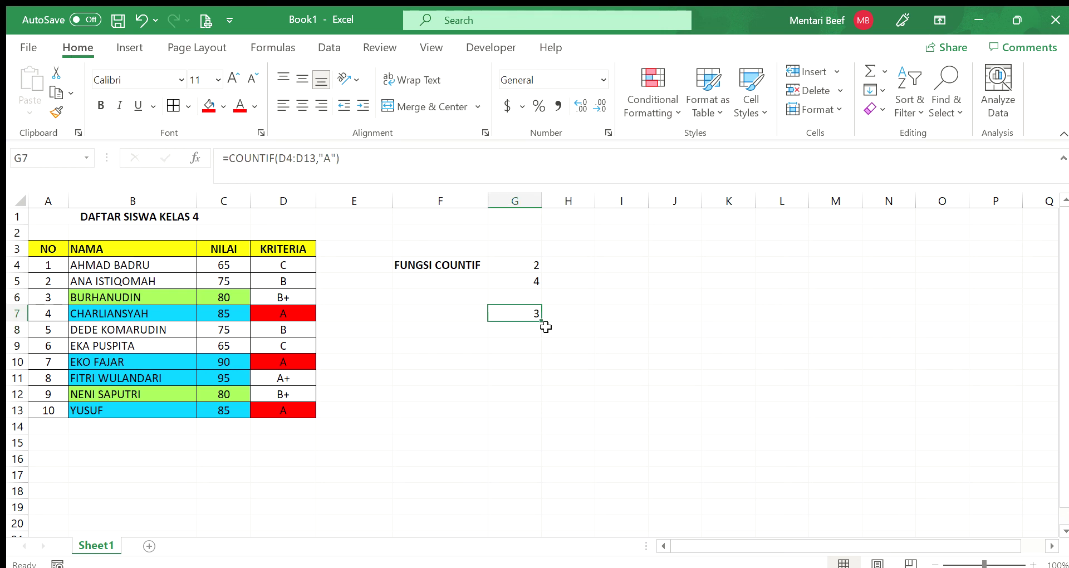
{"action": "left_click", "coordinate": [573, 310]}
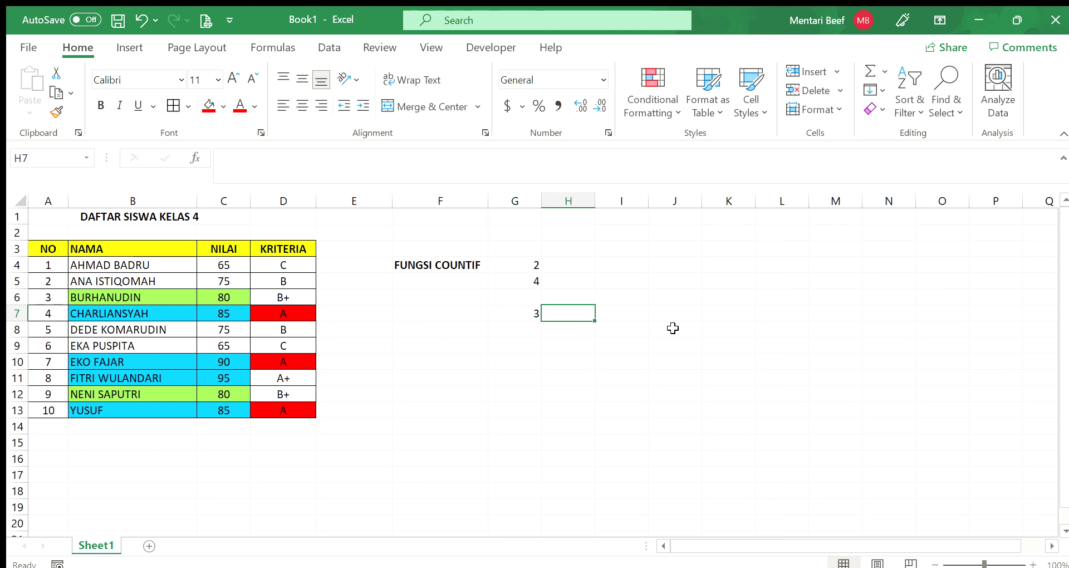
{"action": "left_click", "coordinate": [518, 266]}
{"action": "left_click", "coordinate": [513, 283]}
{"action": "left_click", "coordinate": [511, 313]}
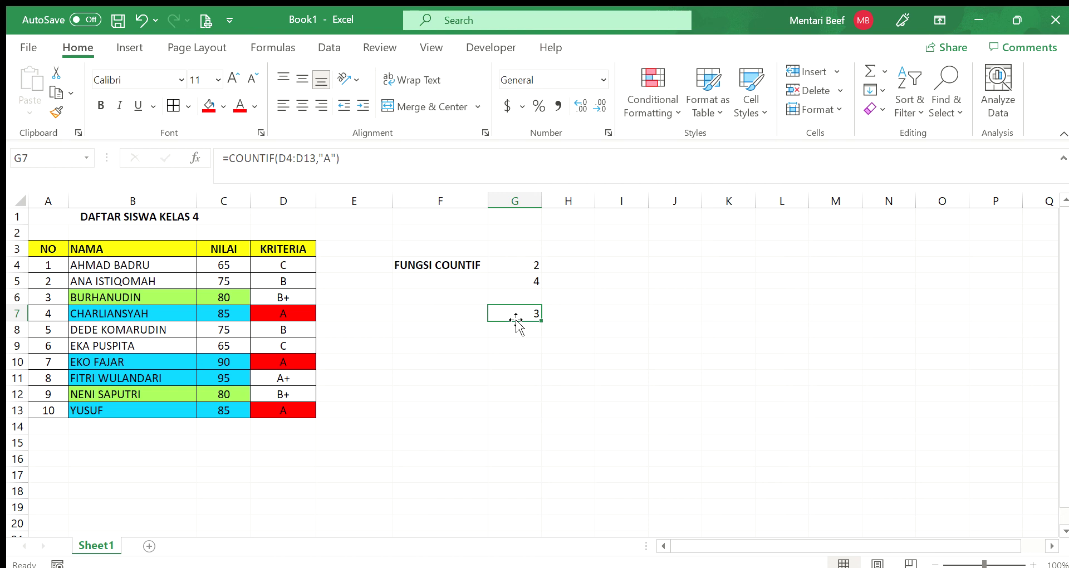
{"action": "left_click", "coordinate": [506, 265]}
{"action": "left_click", "coordinate": [508, 280]}
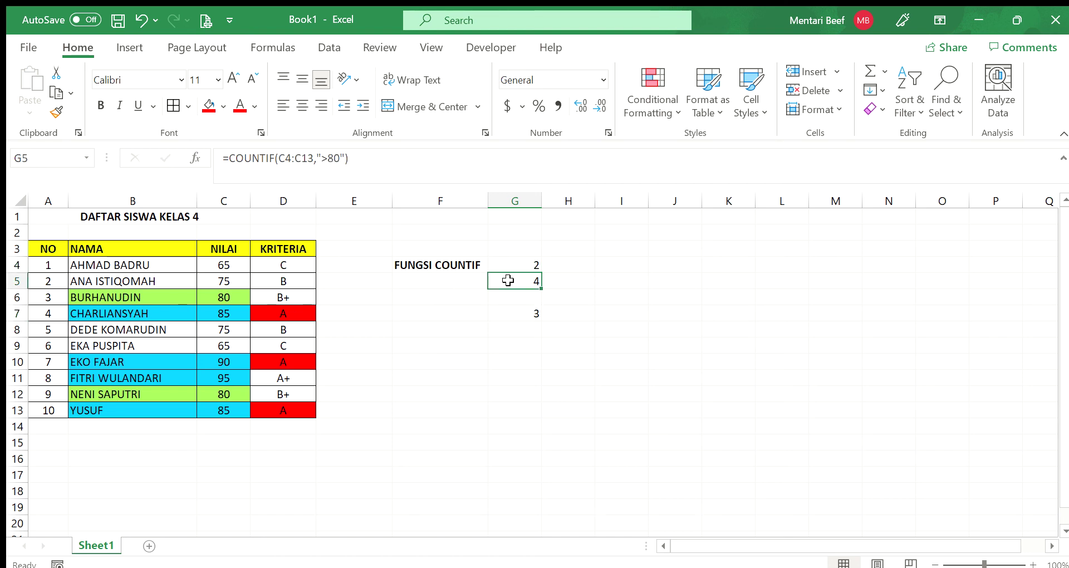